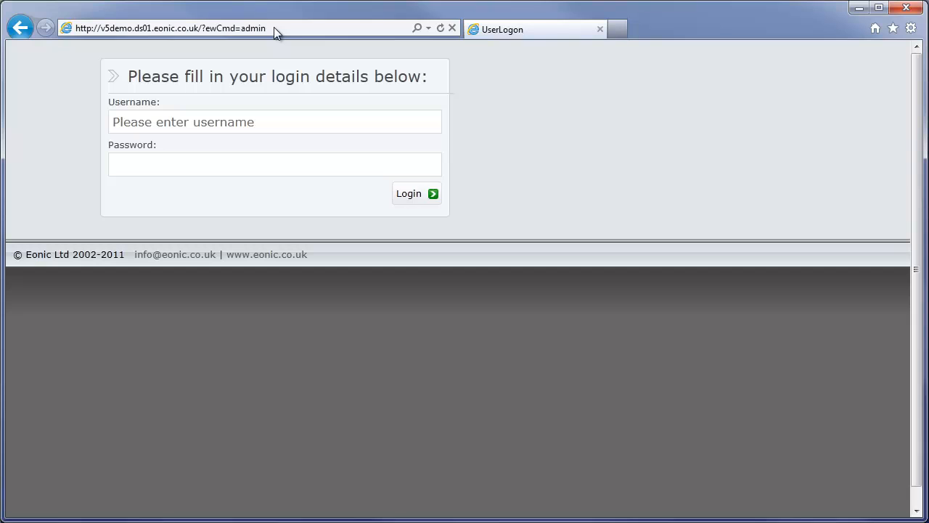
# Step: Log in to the site administration with the admin username and its password
pyautogui.click(200, 126)
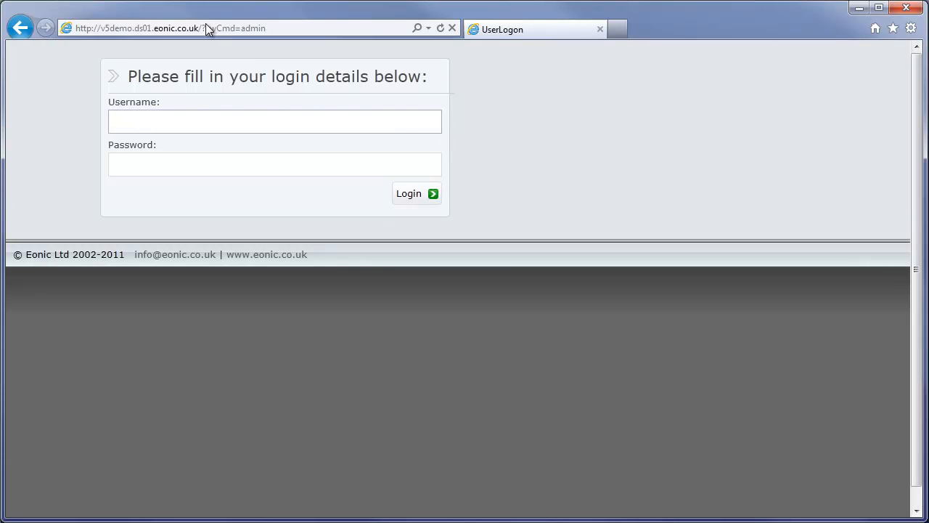
pyautogui.write('admin')
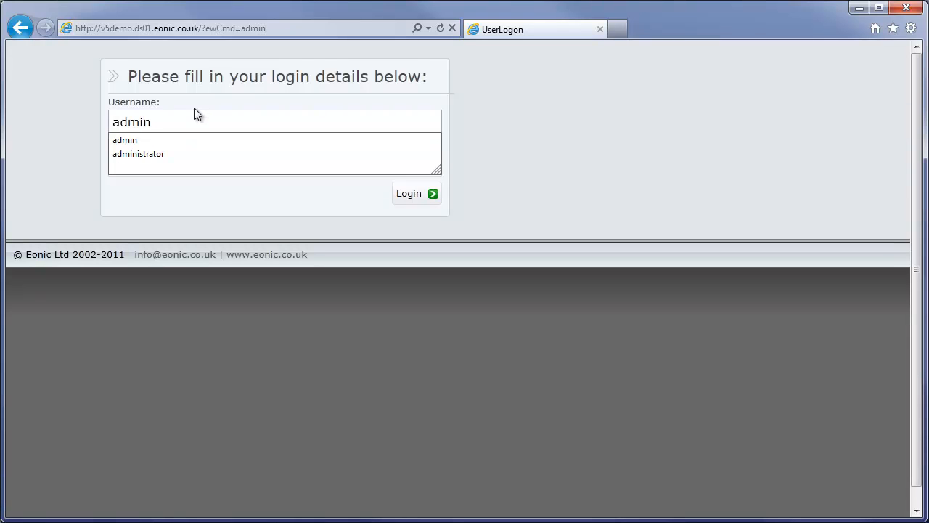
pyautogui.press('Tab')
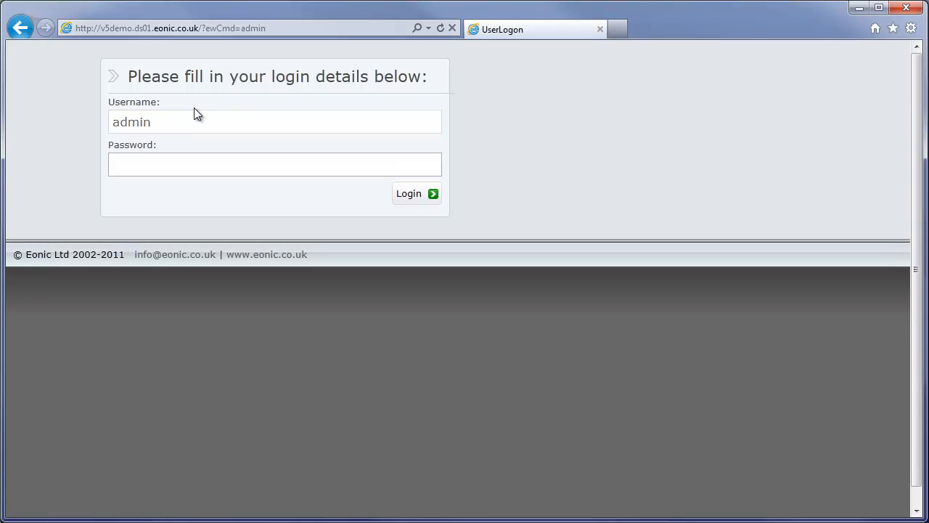
pyautogui.write('admin')
pyautogui.press('Return')
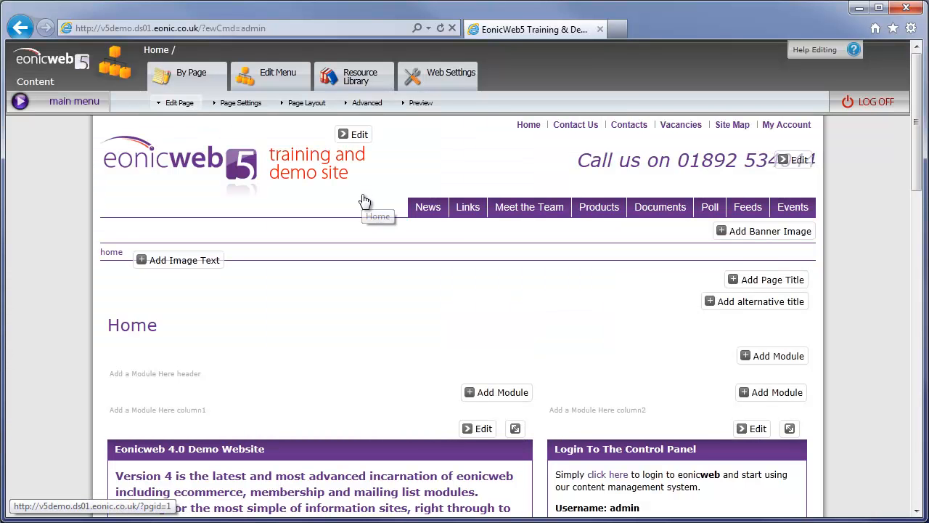
# Step: Scroll through the editable Home page and view a module's Edit dropdown options
pyautogui.scroll(-4, 366, 201)
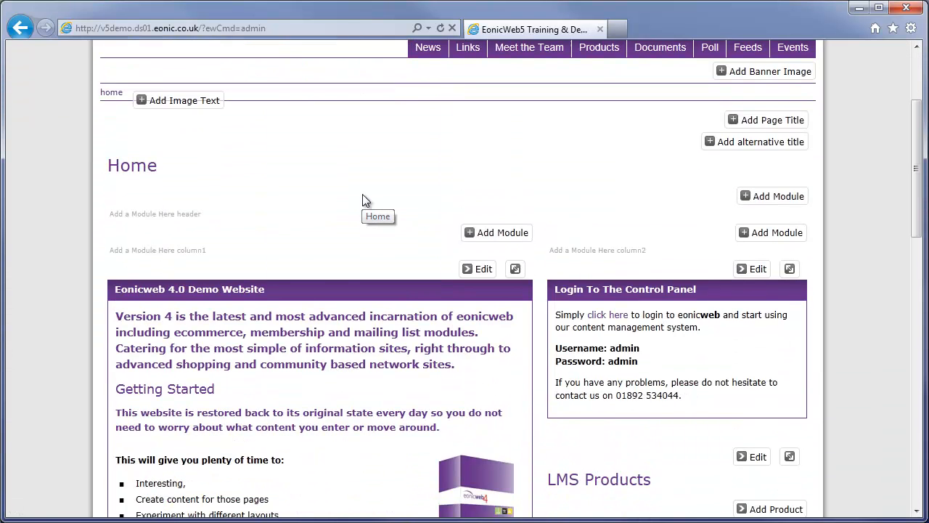
pyautogui.scroll(4, 558, 197)
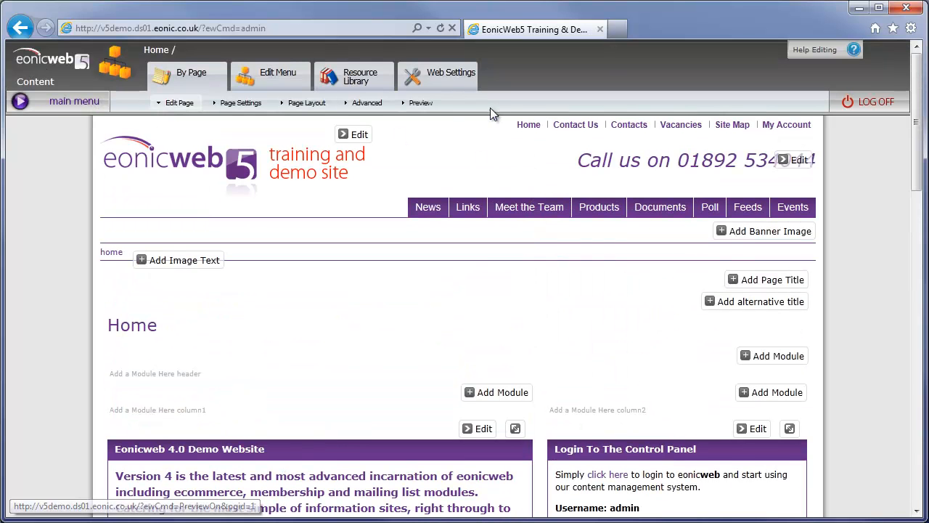
pyautogui.scroll(-1, 626, 320)
pyautogui.scroll(-1, 654, 276)
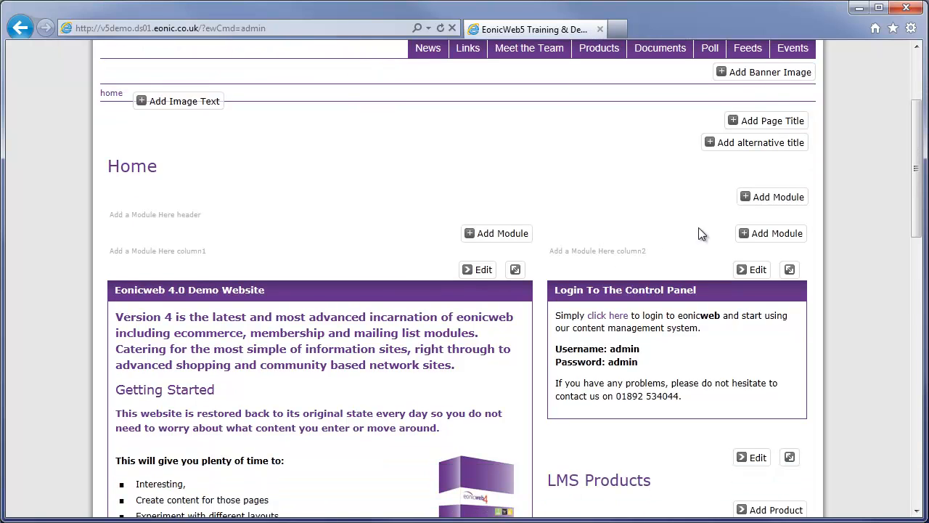
pyautogui.scroll(-3, 465, 253)
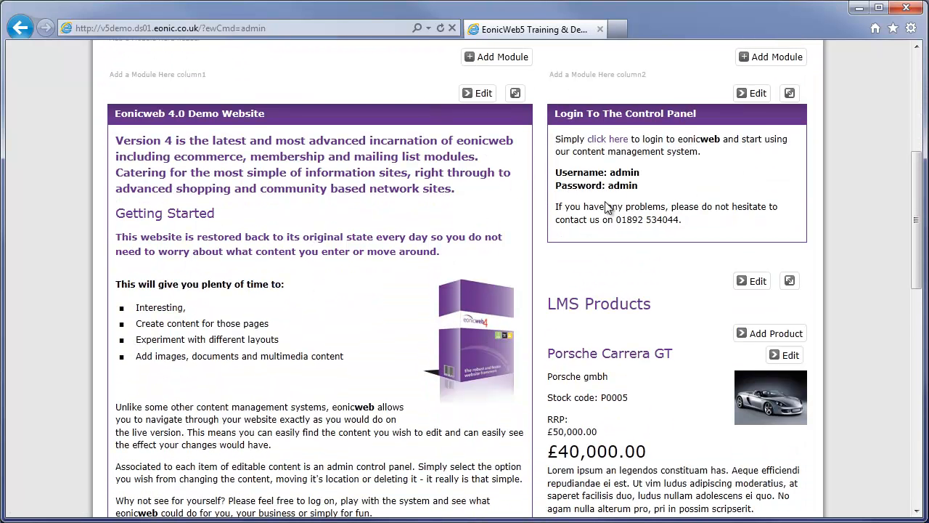
pyautogui.click(479, 93)
pyautogui.scroll(-5, 432, 187)
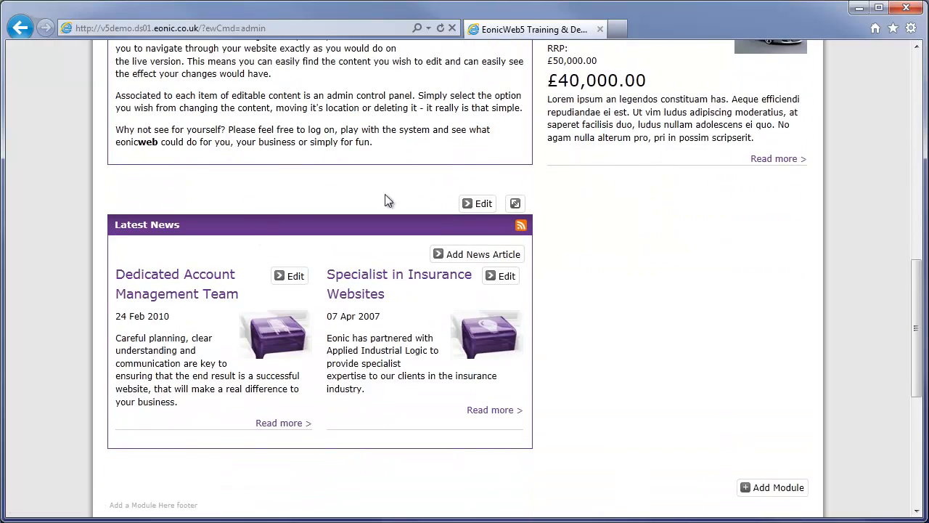
pyautogui.scroll(9, 469, 203)
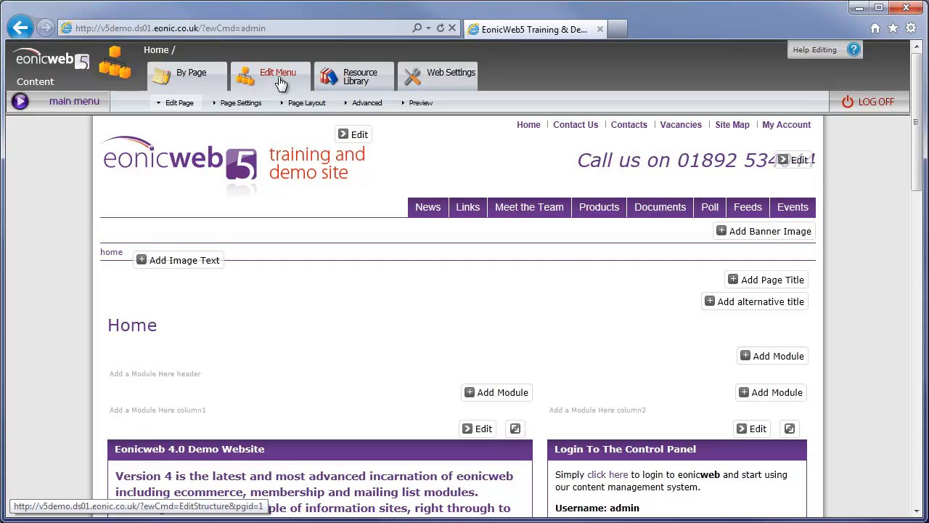
# Step: Go to Edit Menu and choose Add Page on the Home row
pyautogui.click(280, 79)
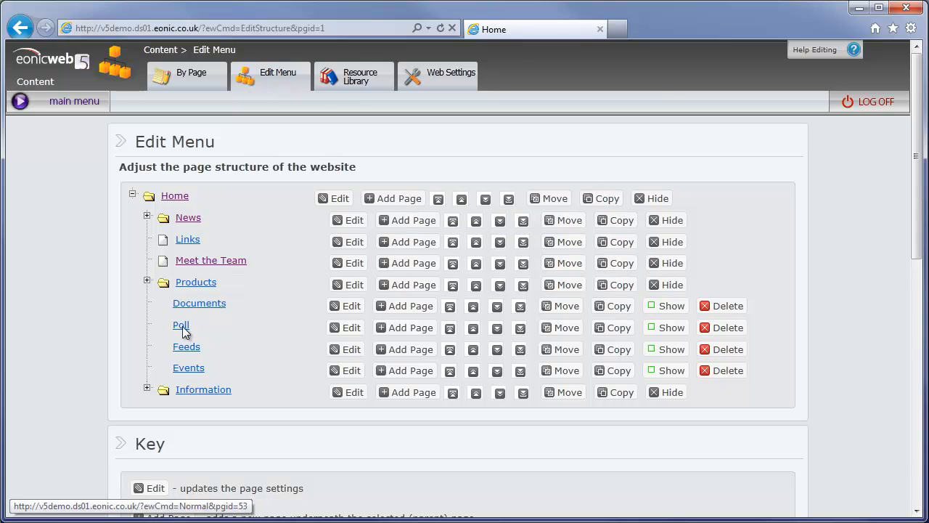
pyautogui.click(393, 204)
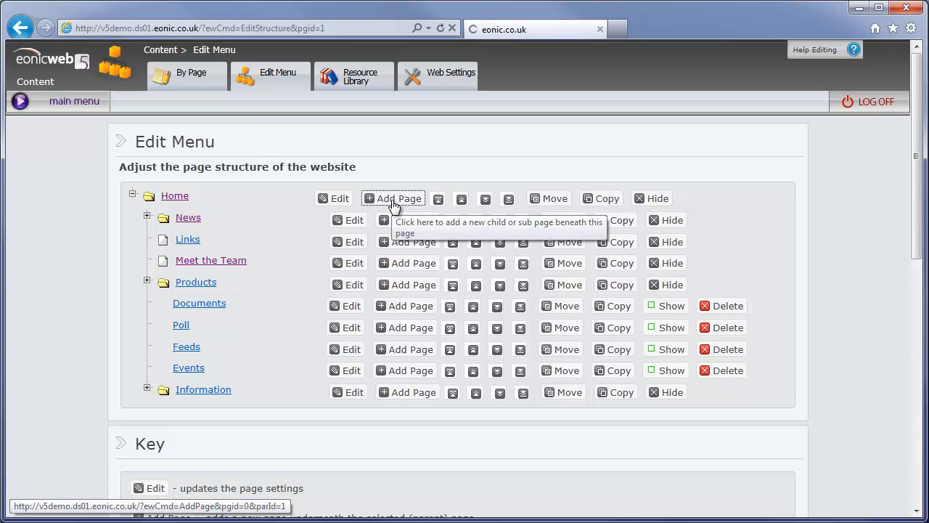
# Step: Set page name 'New Page Demo', display name 'New Page !!!!', and status Live
pyautogui.click(385, 221)
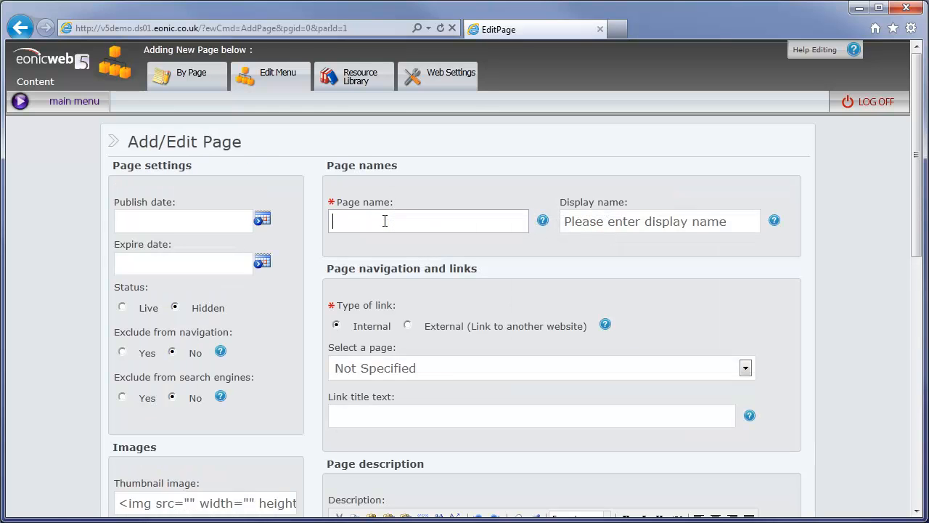
pyautogui.write('New ')
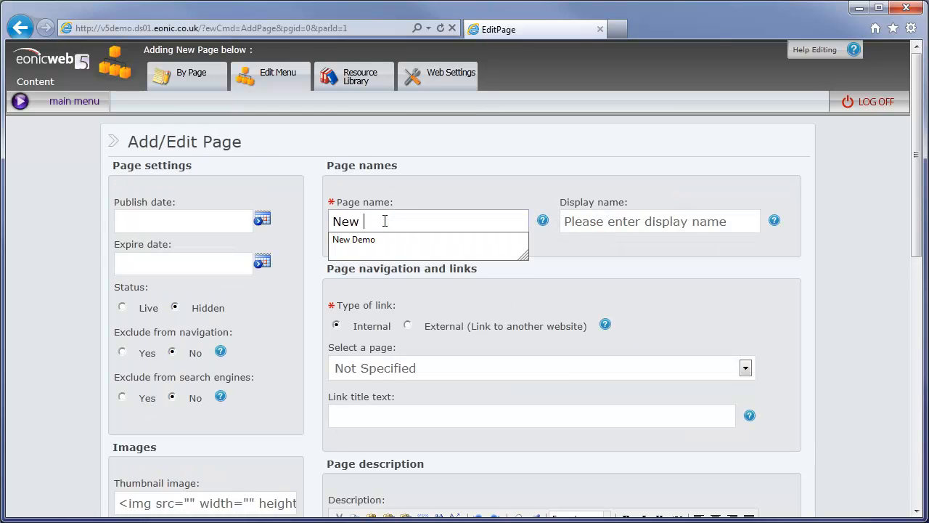
pyautogui.write('Page Demo')
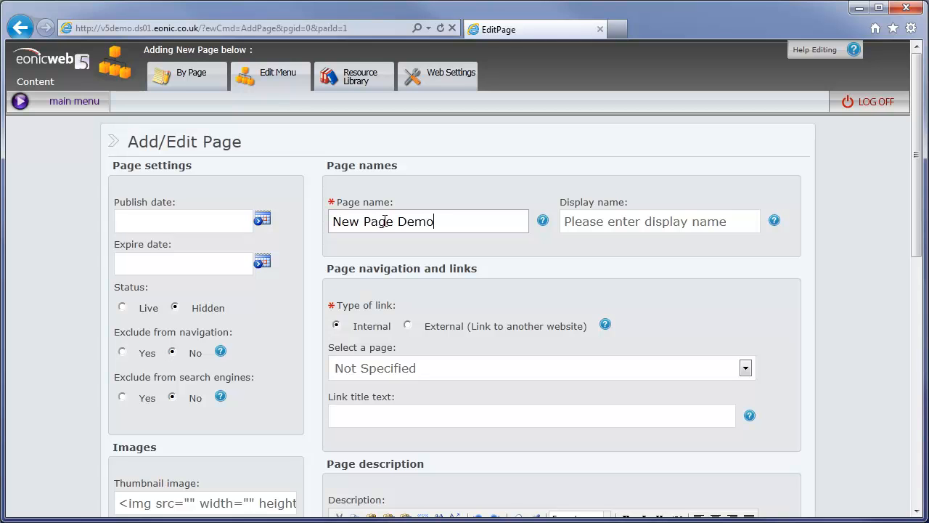
pyautogui.moveTo(441, 220); pyautogui.dragTo(338, 222)
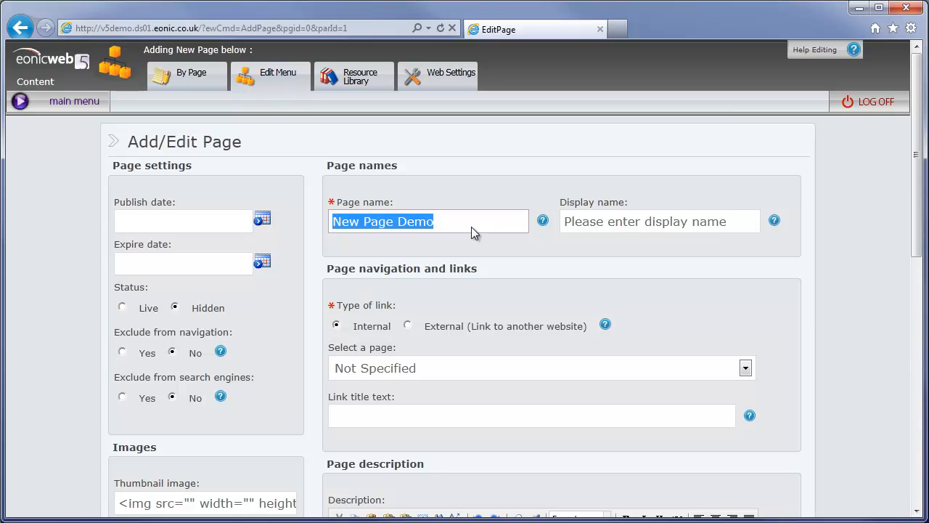
pyautogui.click(615, 220)
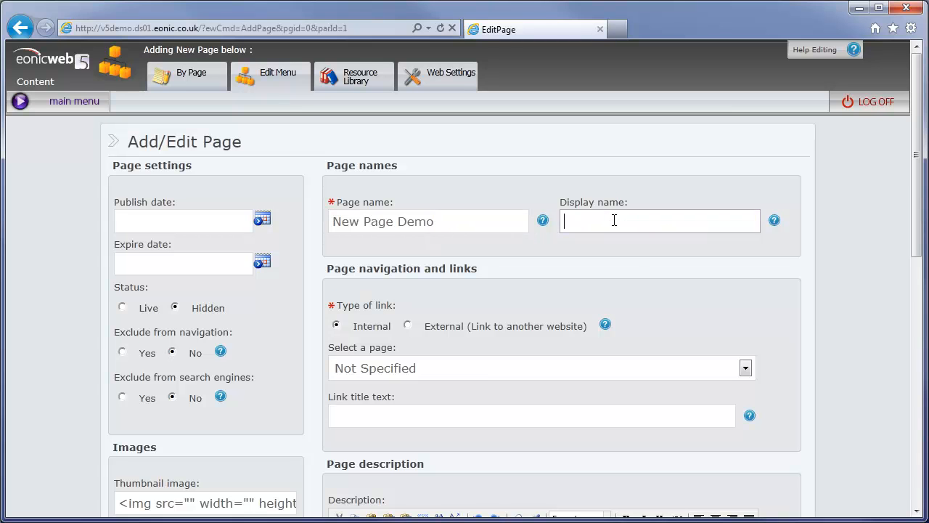
pyautogui.write('New ')
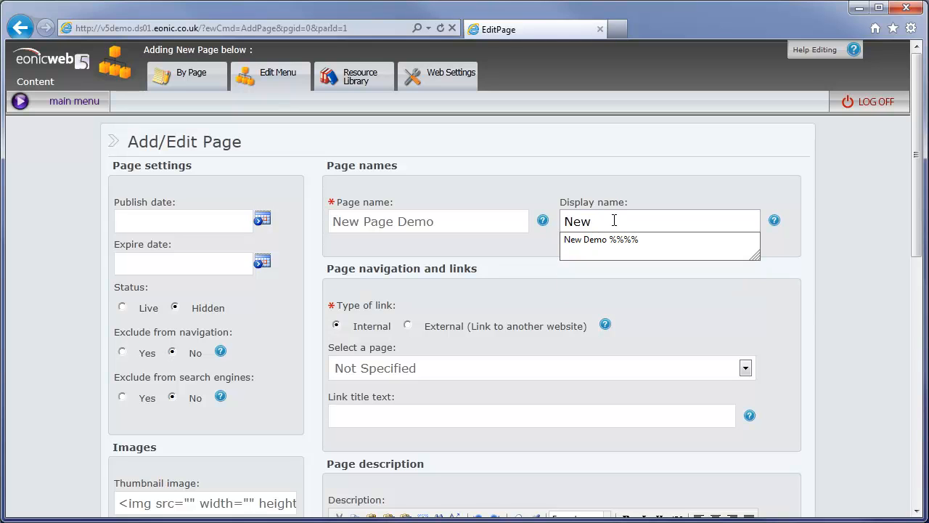
pyautogui.write('S')
pyautogui.press('BackSpace')
pyautogui.write('Page !!!!')
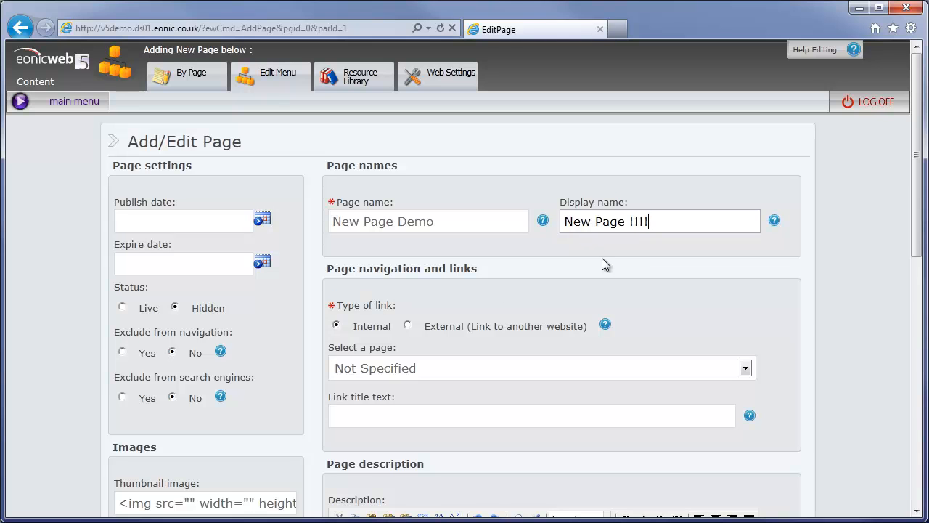
pyautogui.click(144, 310)
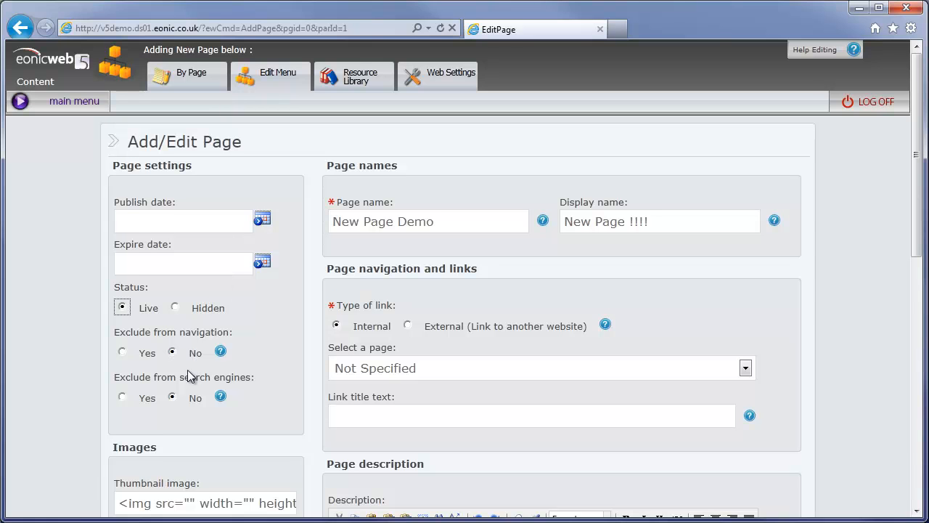
# Step: Save New Page Demo from the bottom of the Add/Edit Page form
pyautogui.scroll(-1, 207, 398)
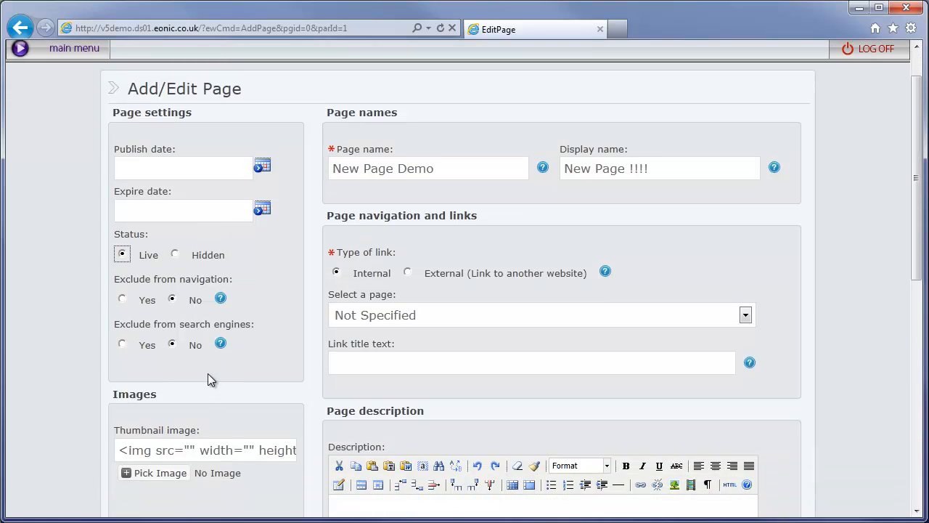
pyautogui.scroll(-2, 247, 327)
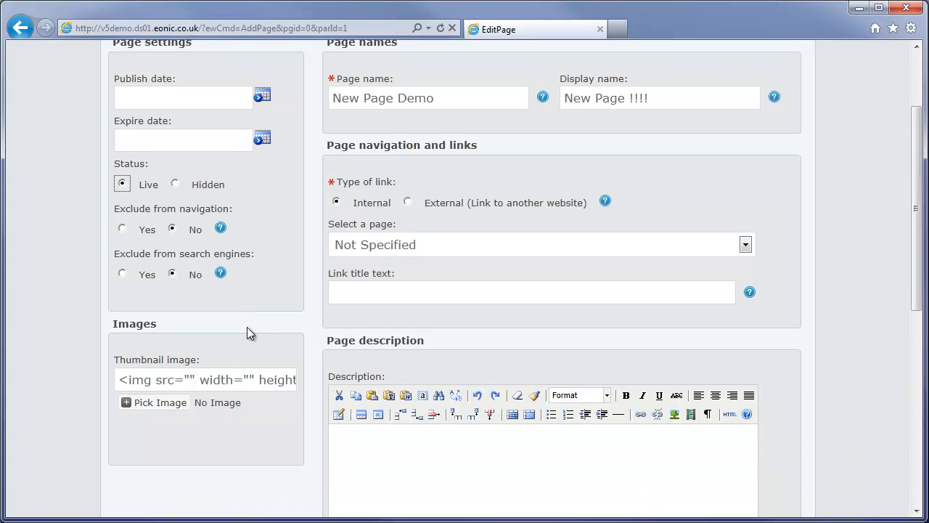
pyautogui.scroll(-3, 249, 323)
pyautogui.scroll(5, 270, 293)
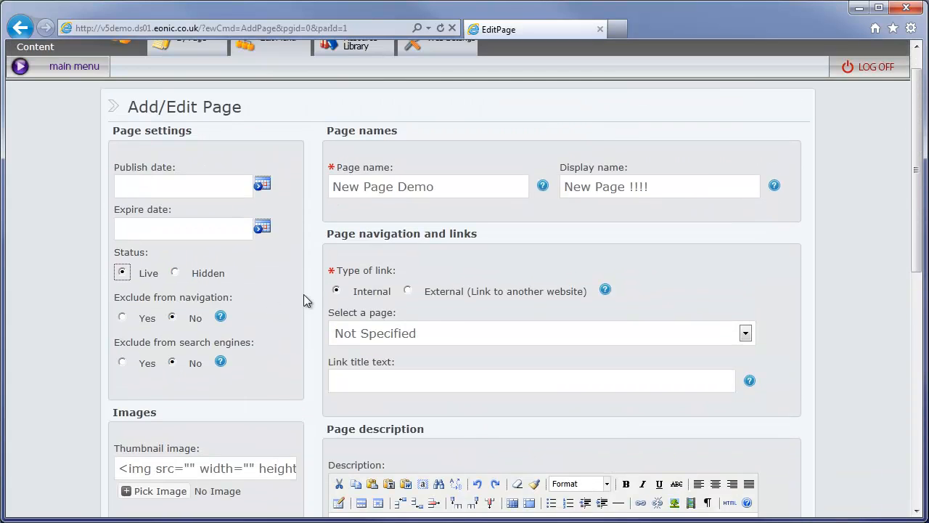
pyautogui.scroll(-2, 654, 276)
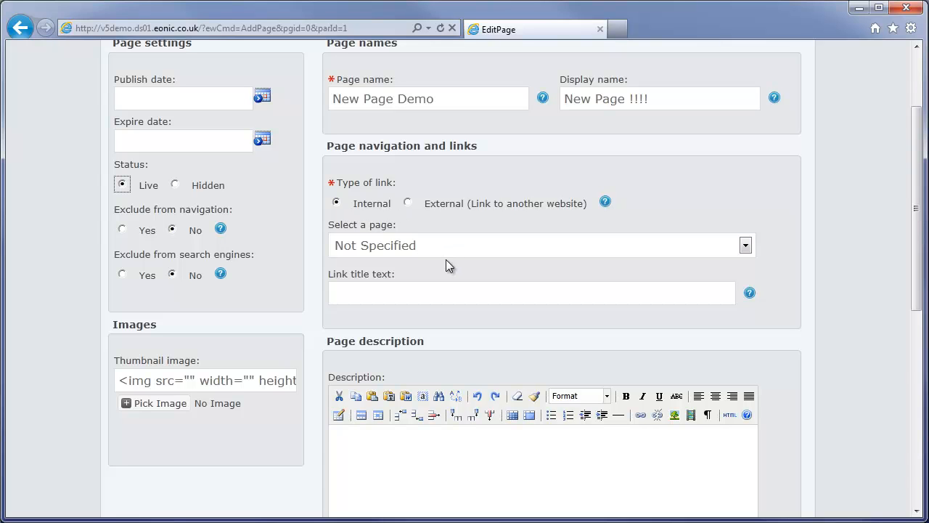
pyautogui.scroll(-3, 495, 258)
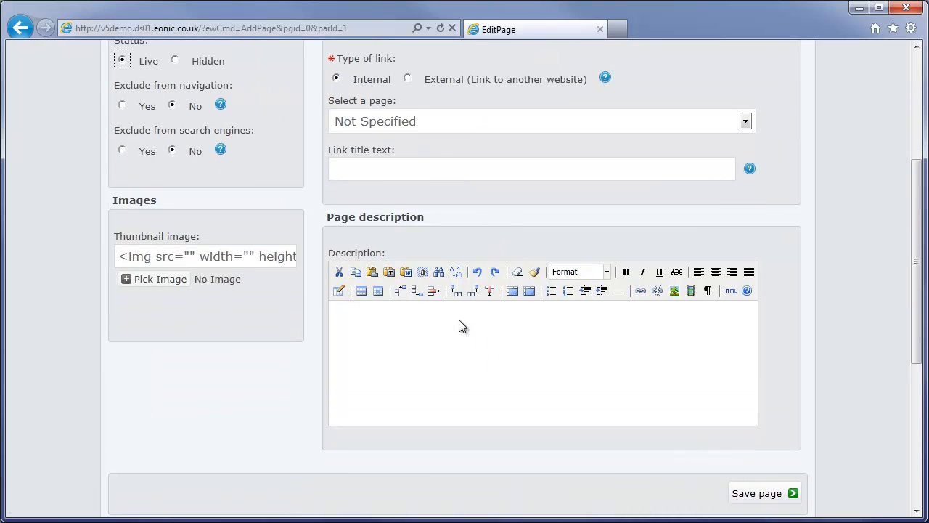
pyautogui.click(762, 493)
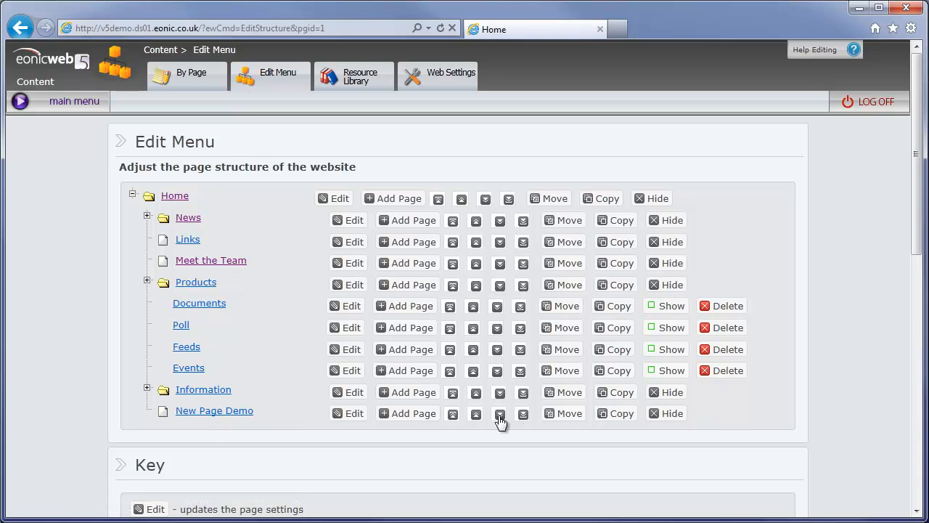
# Step: Move New Page Demo to the top of the pages under Home and open it
pyautogui.click(453, 415)
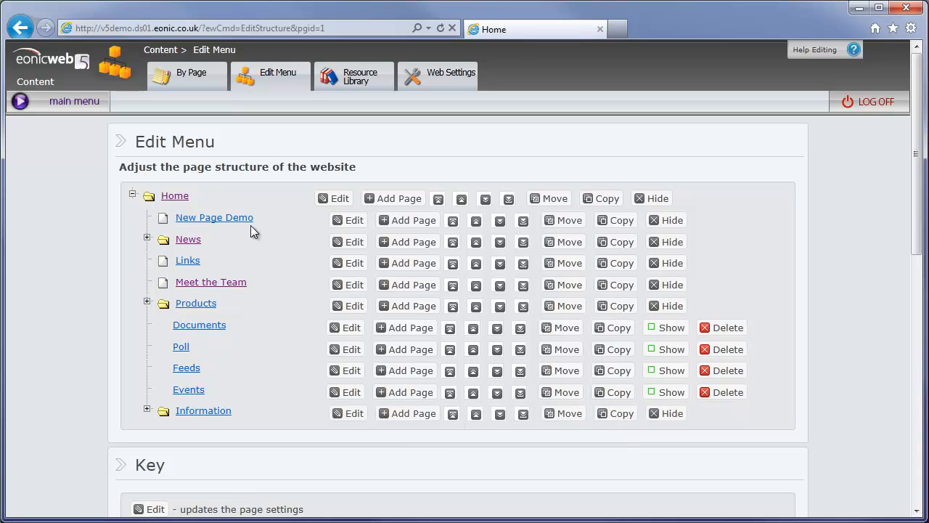
pyautogui.click(222, 219)
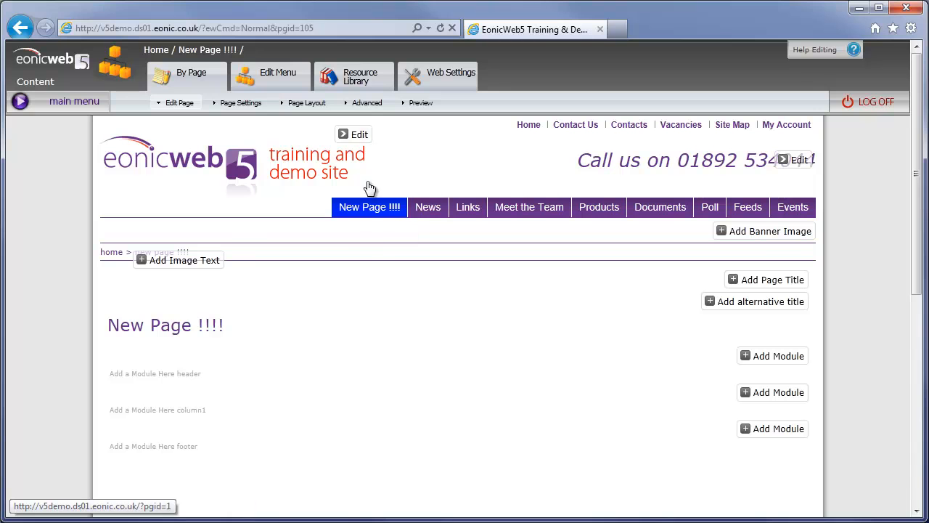
# Step: Apply the 'Modules 2 columns' page layout to New Page !!!!
pyautogui.click(379, 208)
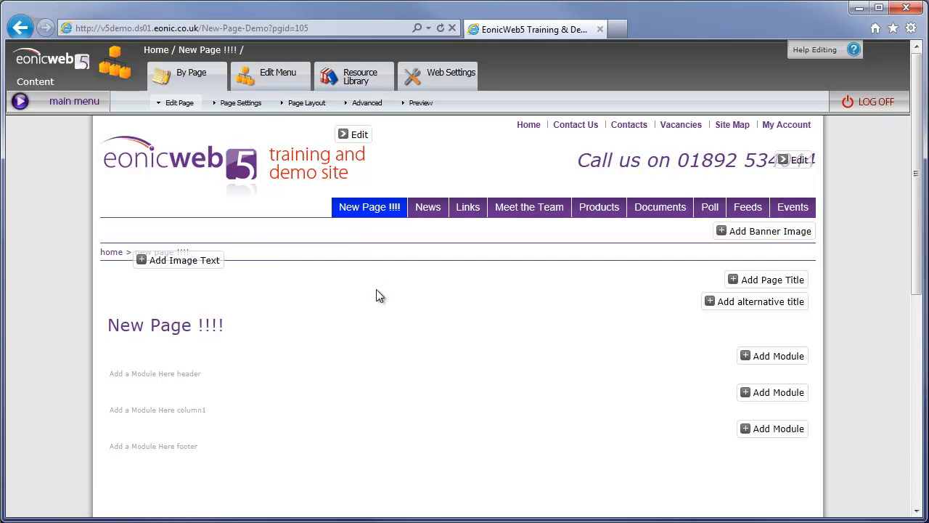
pyautogui.click(307, 103)
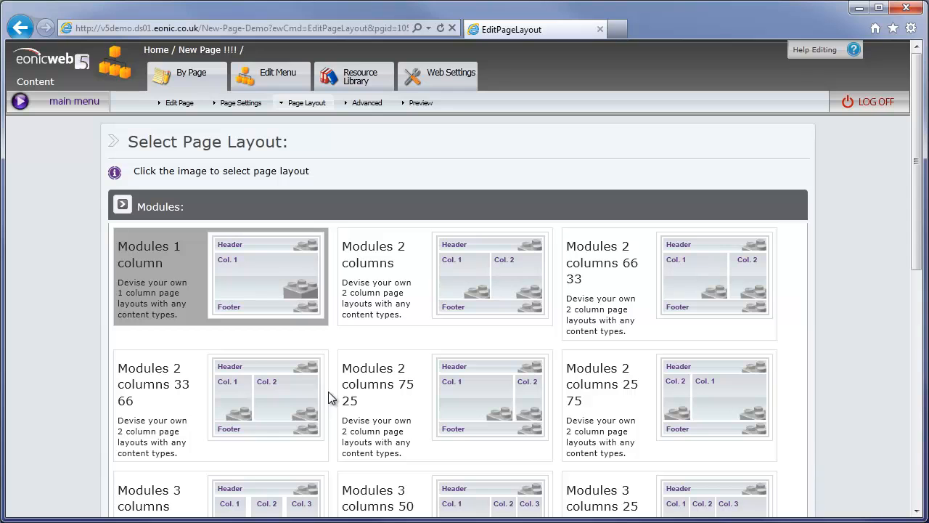
pyautogui.scroll(-5, 339, 352)
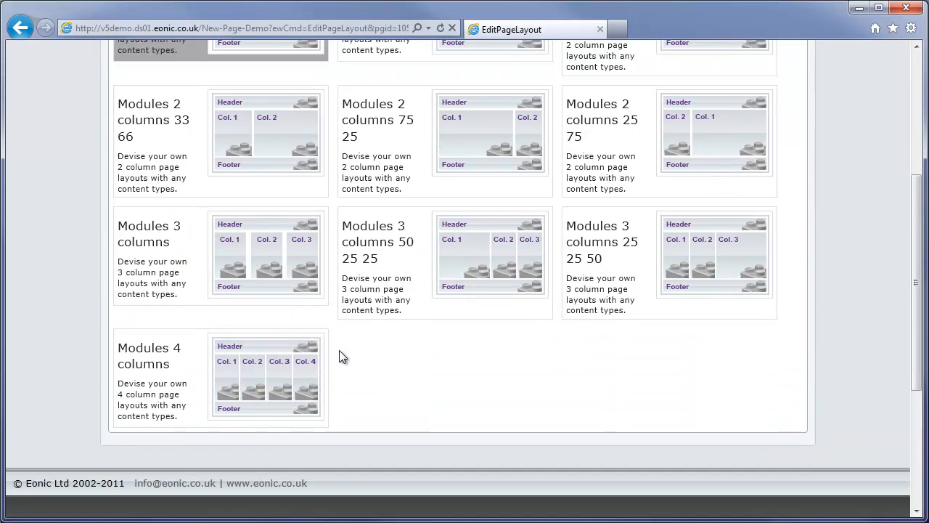
pyautogui.scroll(1, 342, 355)
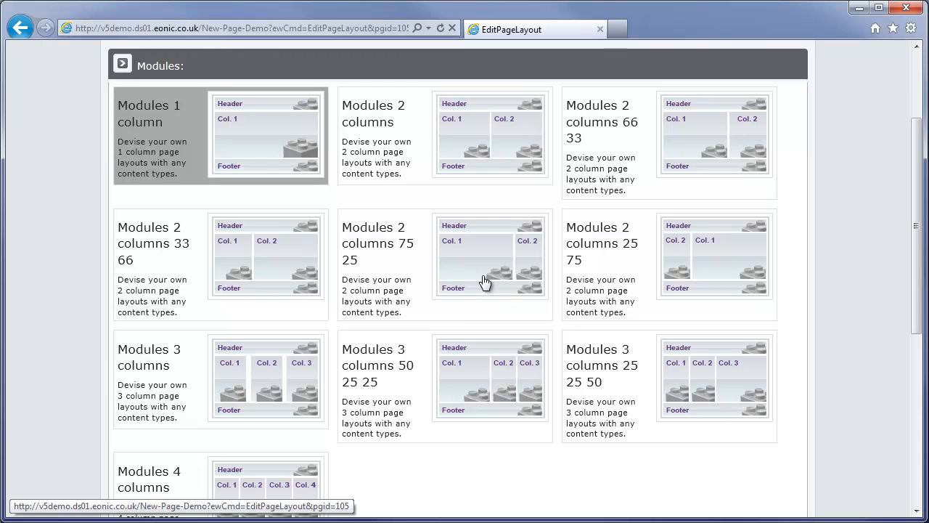
pyautogui.click(503, 150)
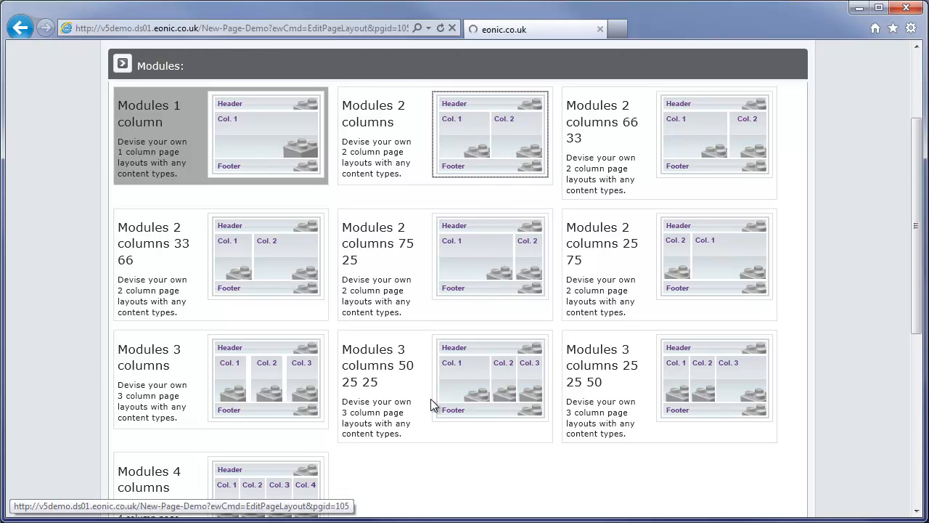
# Step: Scroll down the reloaded page to the empty column1 and column2 module areas
pyautogui.scroll(-2, 432, 403)
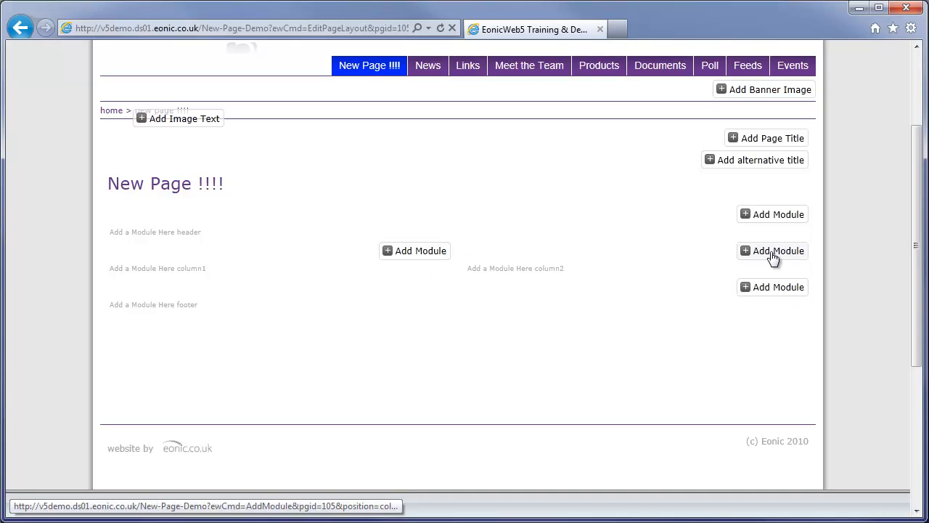
# Step: Add a module to column1, browsing the module types before picking Formatted Text
pyautogui.click(413, 254)
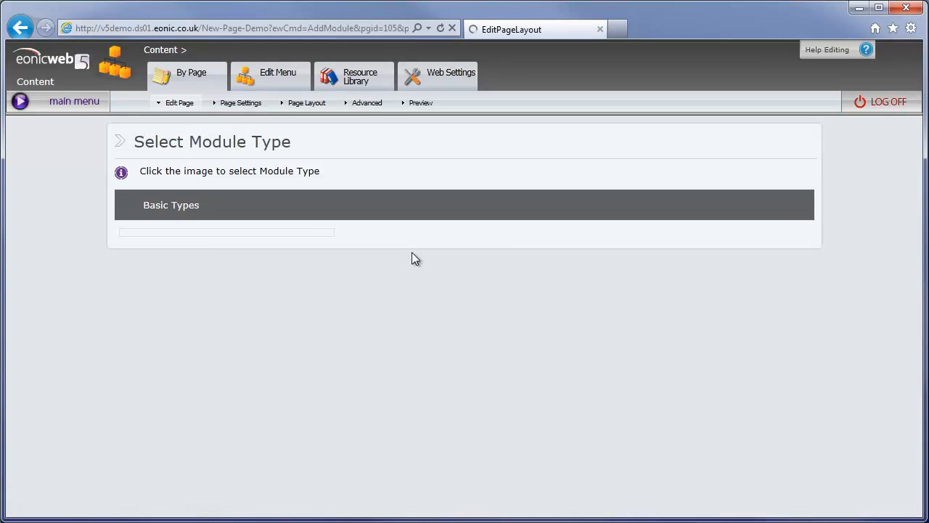
pyautogui.scroll(-2, 439, 311)
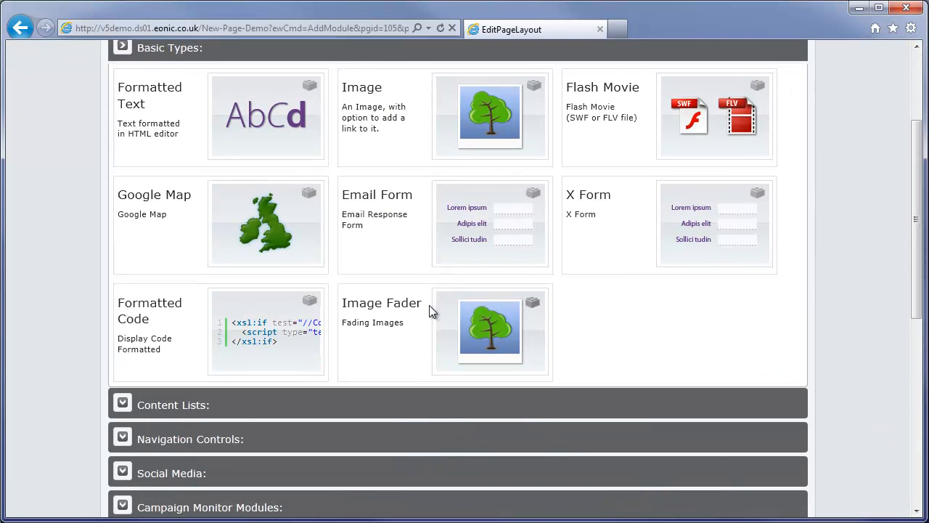
pyautogui.scroll(1, 429, 311)
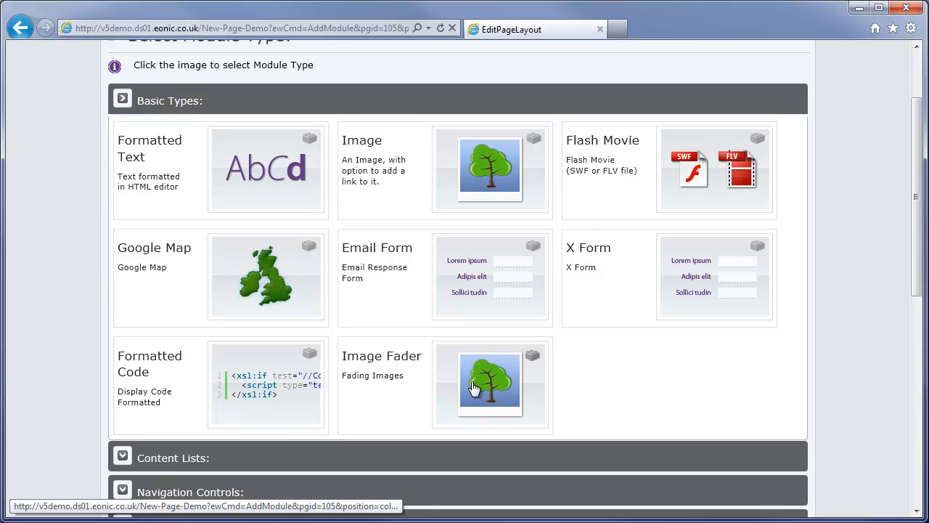
pyautogui.scroll(-2, 375, 392)
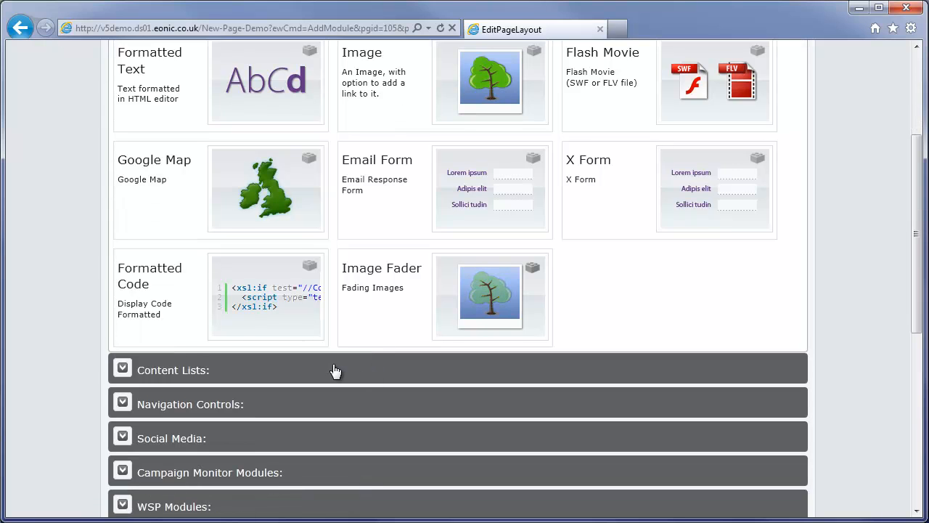
pyautogui.click(232, 373)
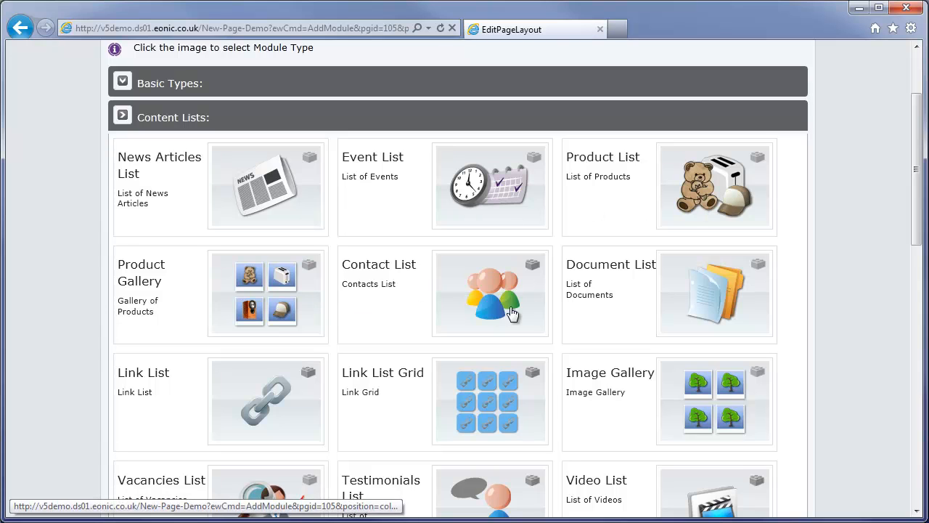
pyautogui.scroll(-4, 713, 356)
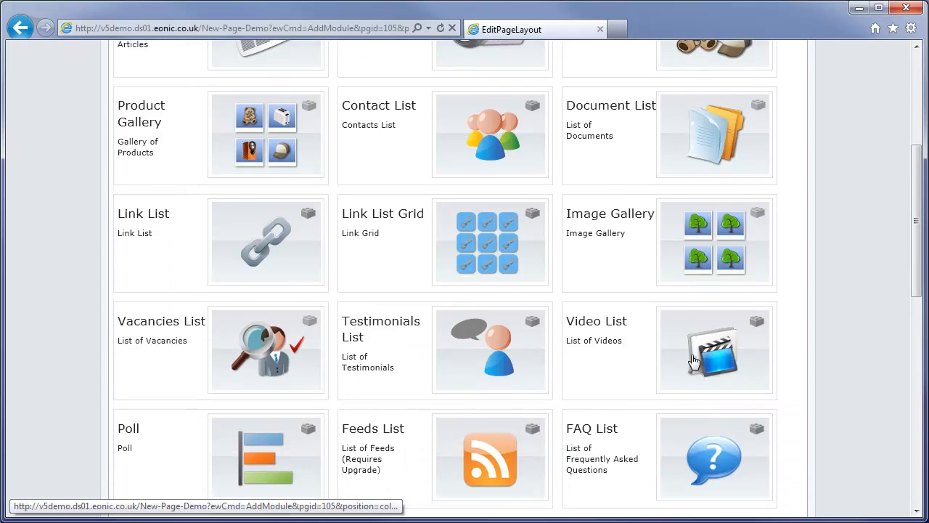
pyautogui.scroll(-3, 690, 357)
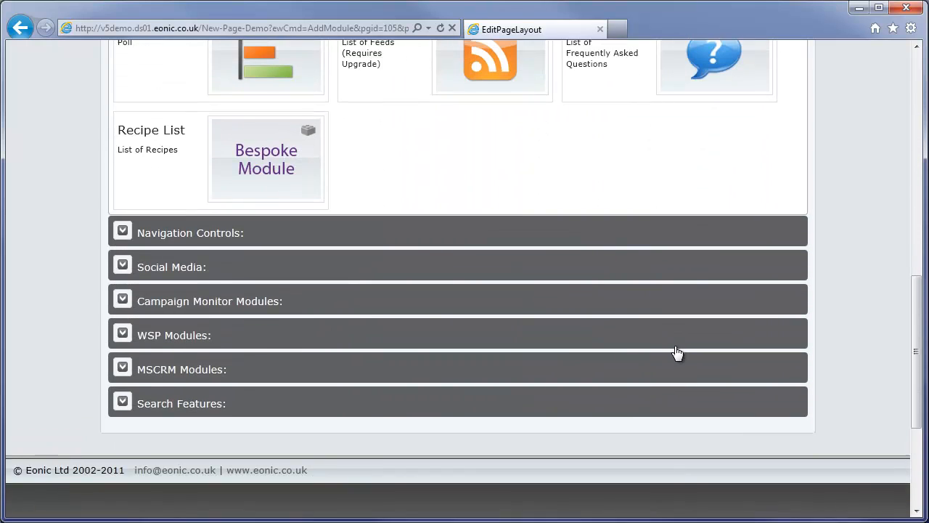
pyautogui.scroll(1, 675, 350)
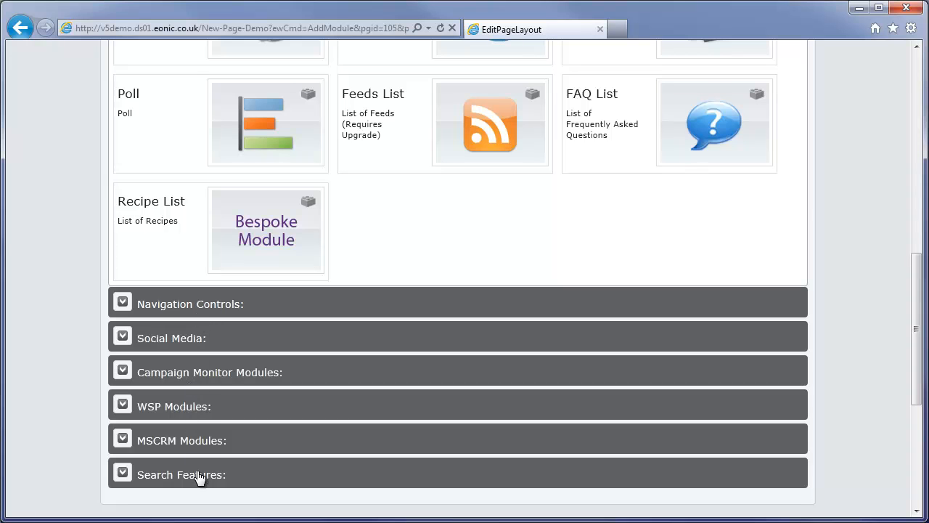
pyautogui.scroll(7, 200, 476)
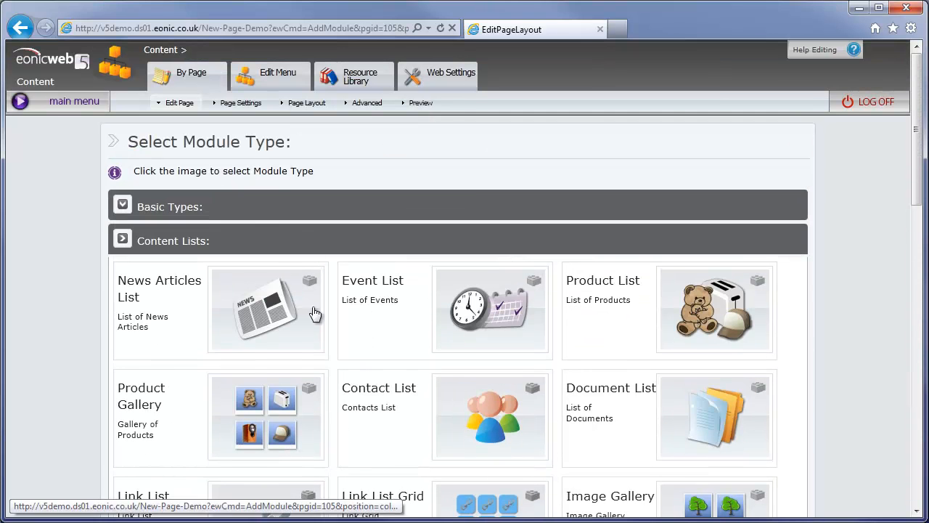
pyautogui.click(254, 217)
pyautogui.click(282, 323)
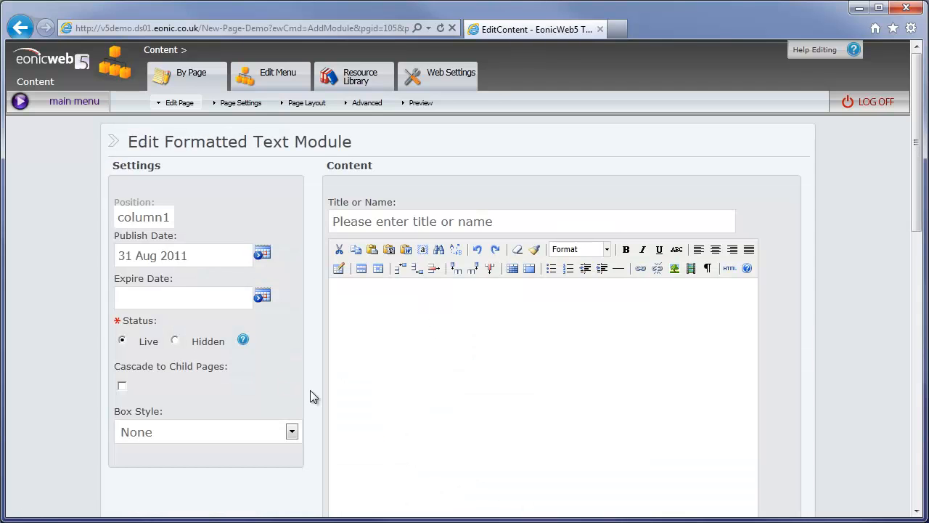
# Step: Title the Formatted Text module 'Our formatted Text'
pyautogui.scroll(-1, 431, 374)
pyautogui.click(365, 151)
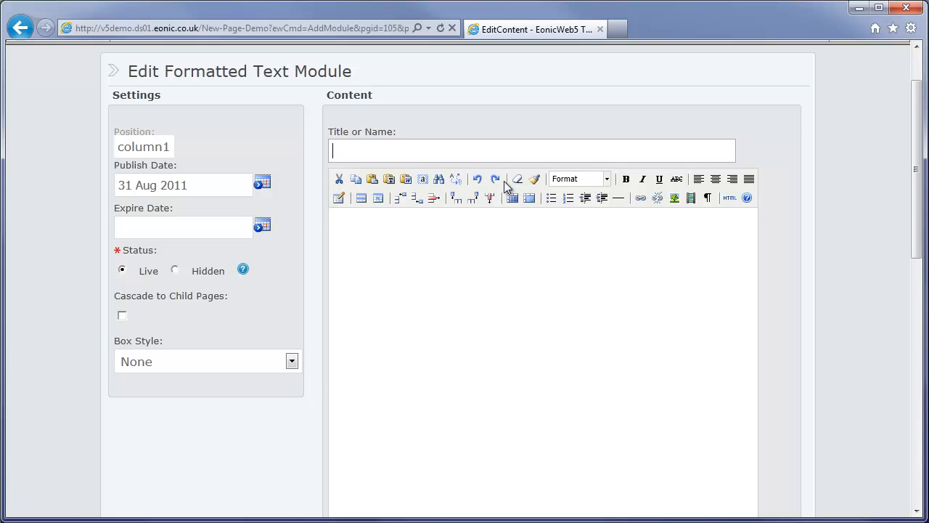
pyautogui.write('Our formatted Text')
pyautogui.press('Return')
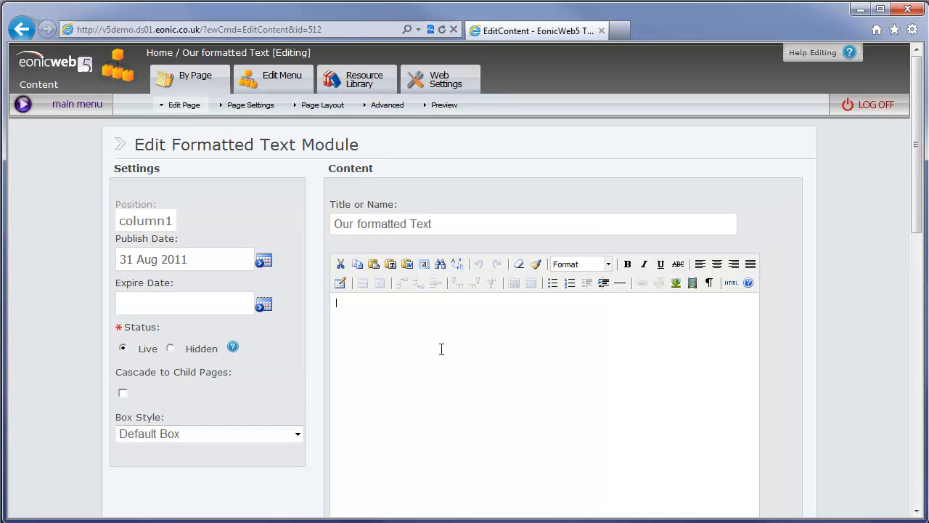
# Step: Write 'Some Text' in the content editor, add a new line, and paste the clipboard text
pyautogui.click(442, 349)
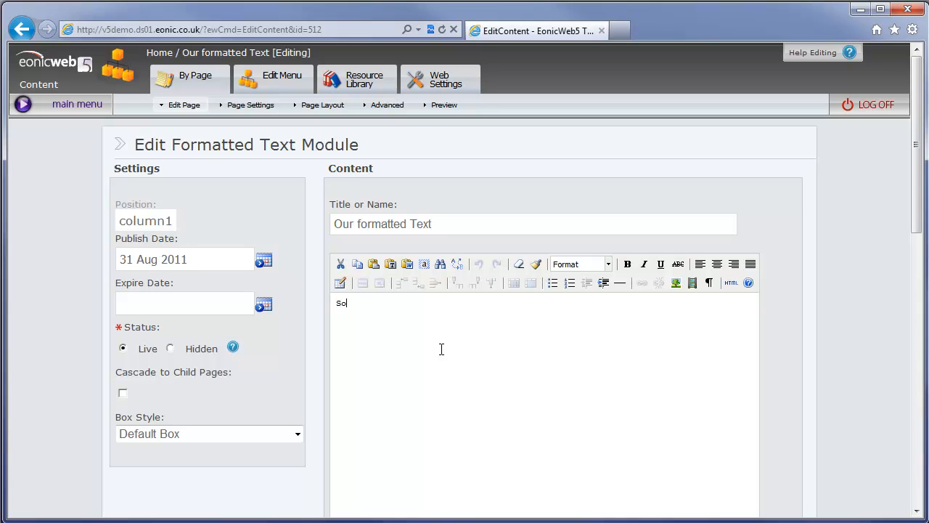
pyautogui.write('Some Text')
pyautogui.press('Return')
pyautogui.press('Return')
pyautogui.hotkey('ctrl', 'v')
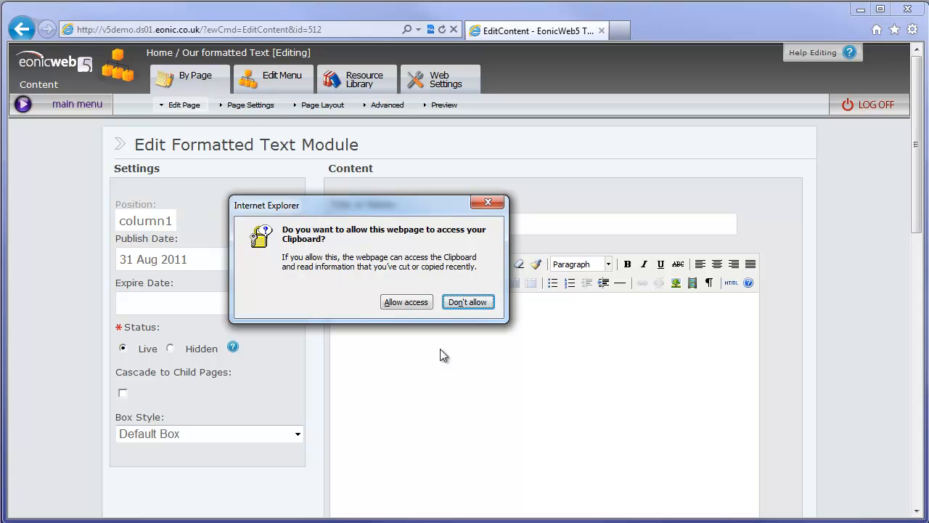
# Step: Allow clipboard access so the Lorem ipsum paragraphs paste in, leaving the Format list unchanged
pyautogui.click(429, 302)
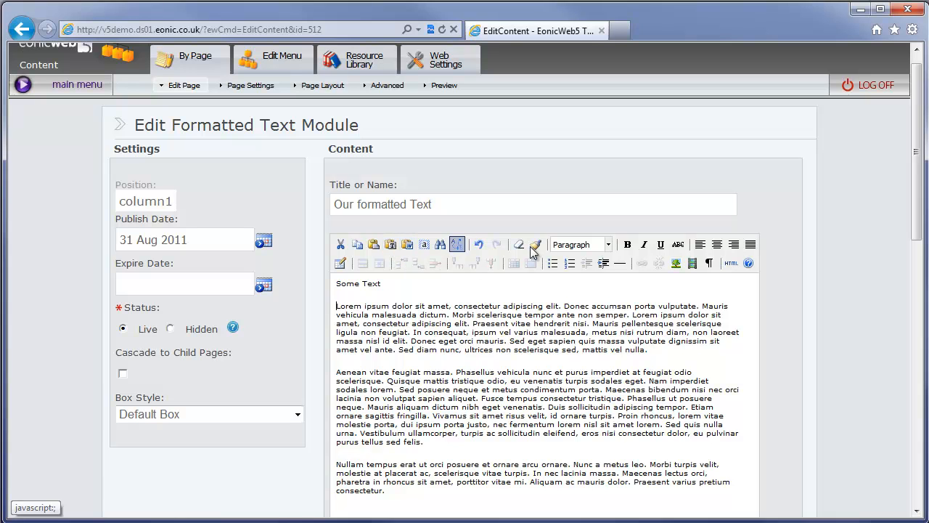
pyautogui.click(608, 247)
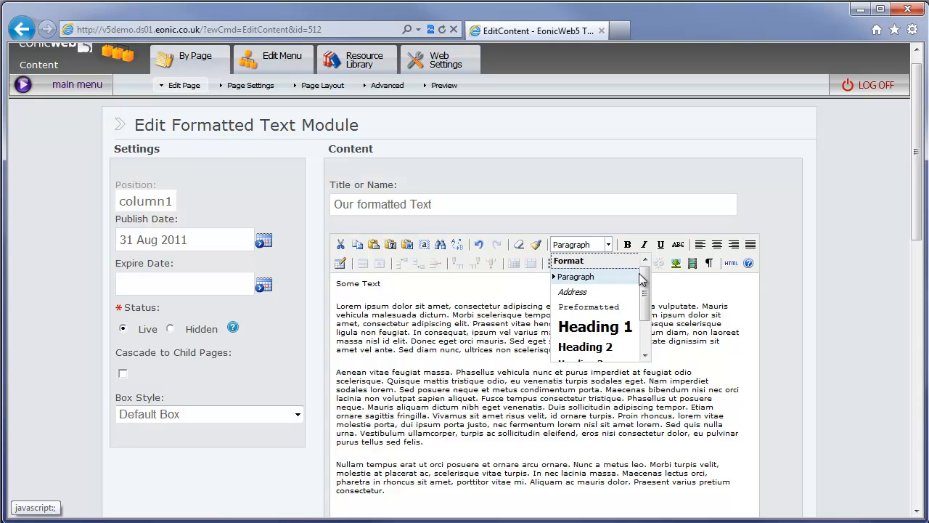
pyautogui.moveTo(647, 290)
pyautogui.mouseDown()
pyautogui.moveTo(653, 335)
pyautogui.moveTo(650, 293)
pyautogui.mouseUp()
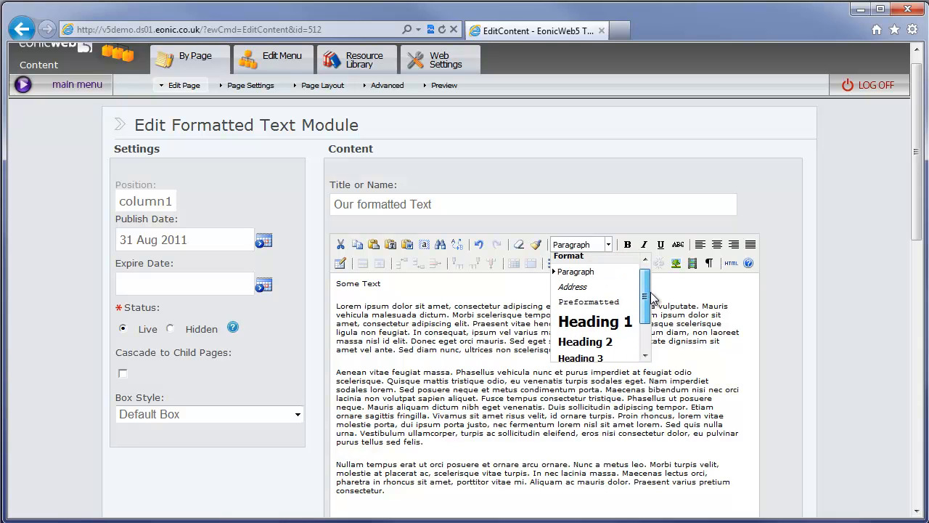
pyautogui.click(610, 246)
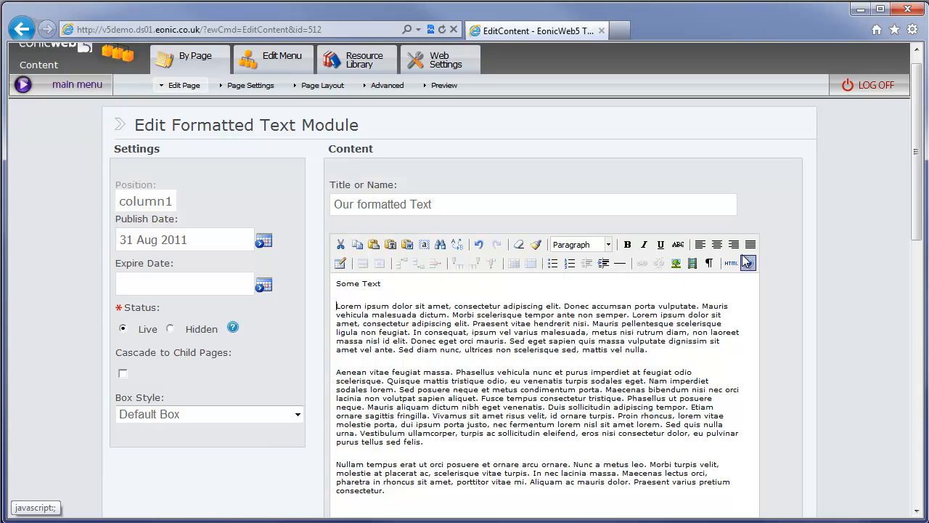
# Step: Format the first Lorem ipsum paragraph as Heading 2
pyautogui.moveTo(679, 349); pyautogui.dragTo(308, 307)
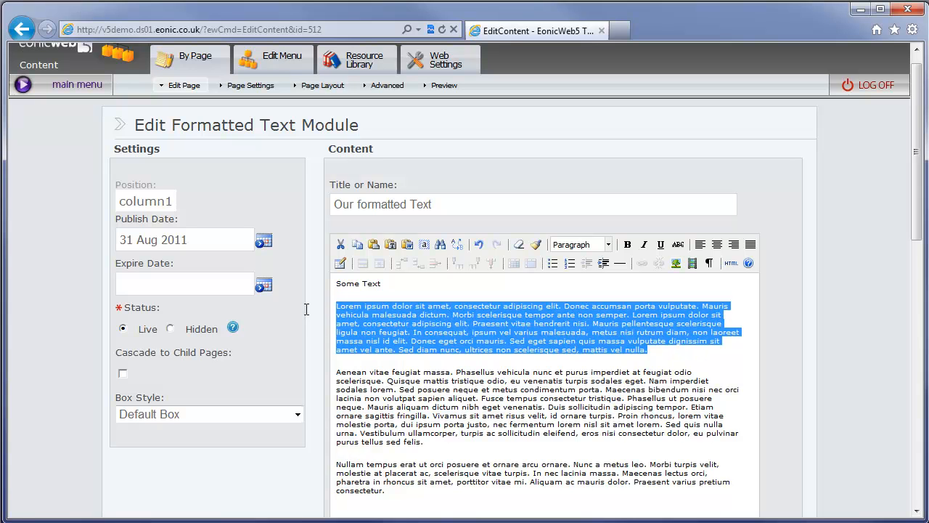
pyautogui.click(609, 246)
pyautogui.click(596, 356)
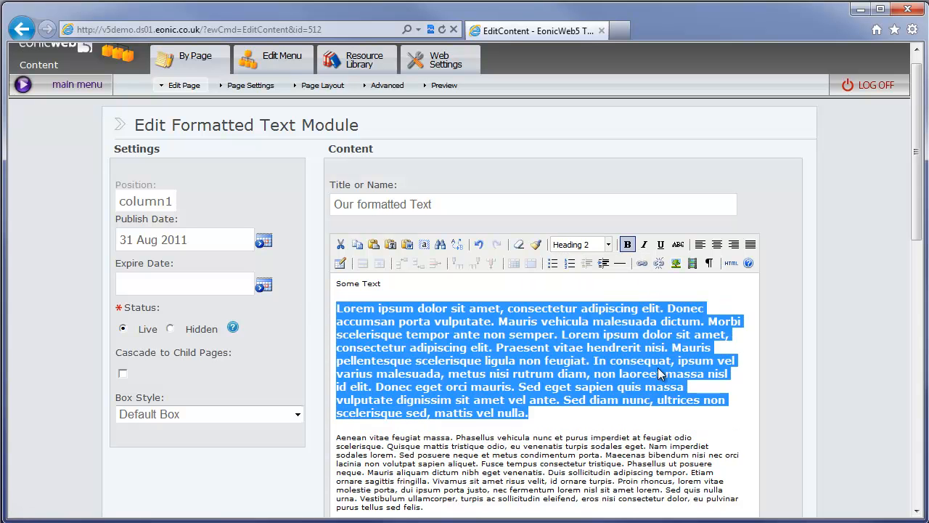
pyautogui.scroll(-4, 585, 376)
pyautogui.scroll(5, 585, 376)
pyautogui.scroll(-6, 581, 356)
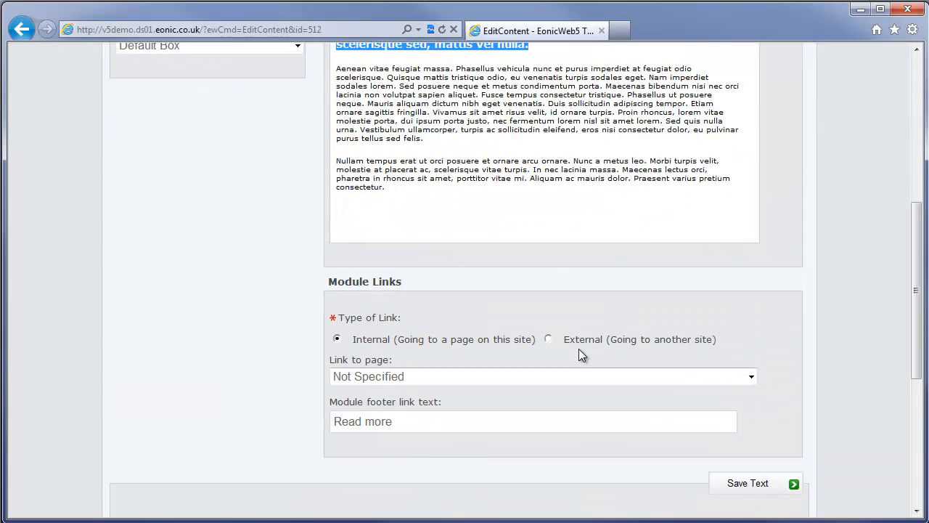
pyautogui.scroll(4, 557, 292)
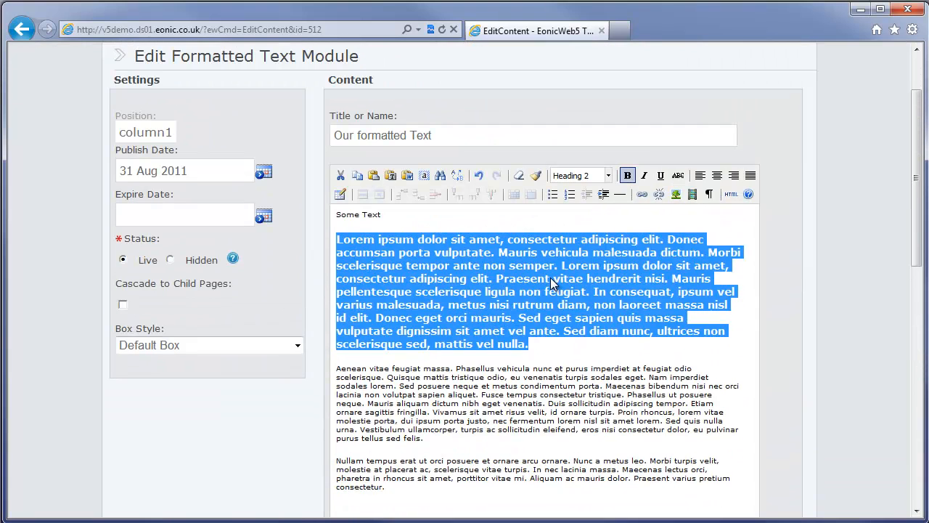
# Step: Keep Default Box as the module's box style
pyautogui.click(195, 351)
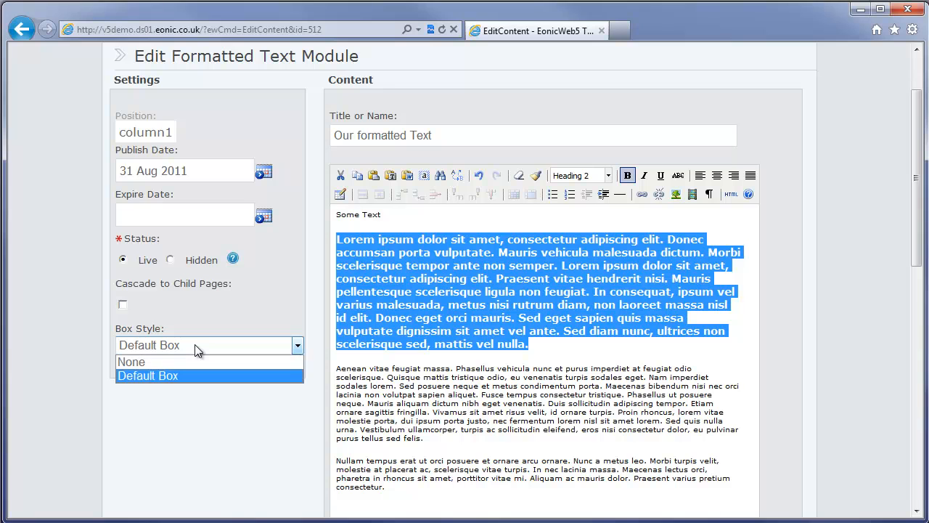
pyautogui.click(153, 375)
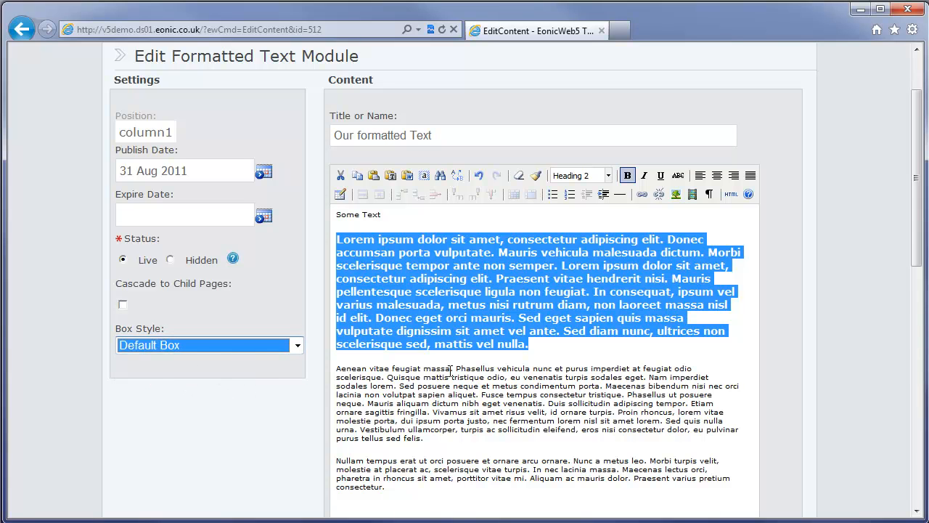
pyautogui.scroll(-4, 617, 357)
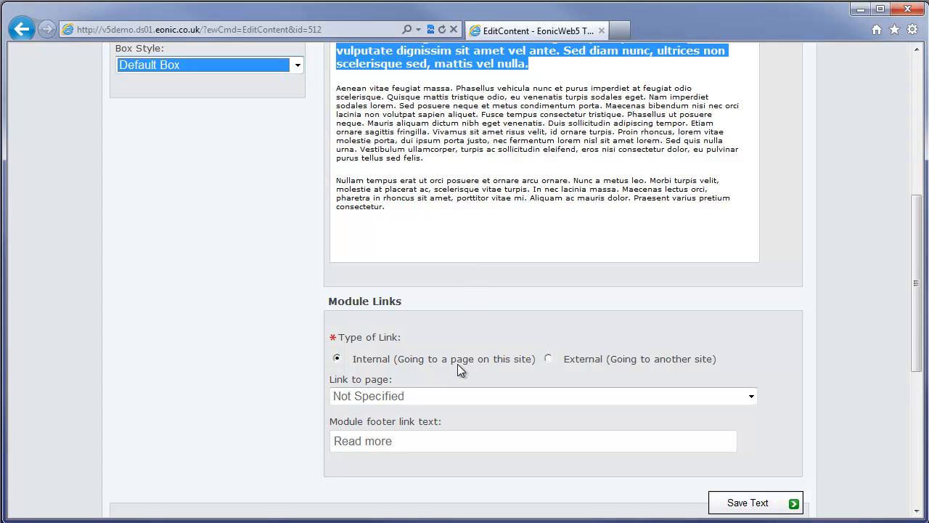
# Step: Link the module to Contact Us with footer text 'Contact us to find out more' and save
pyautogui.click(438, 398)
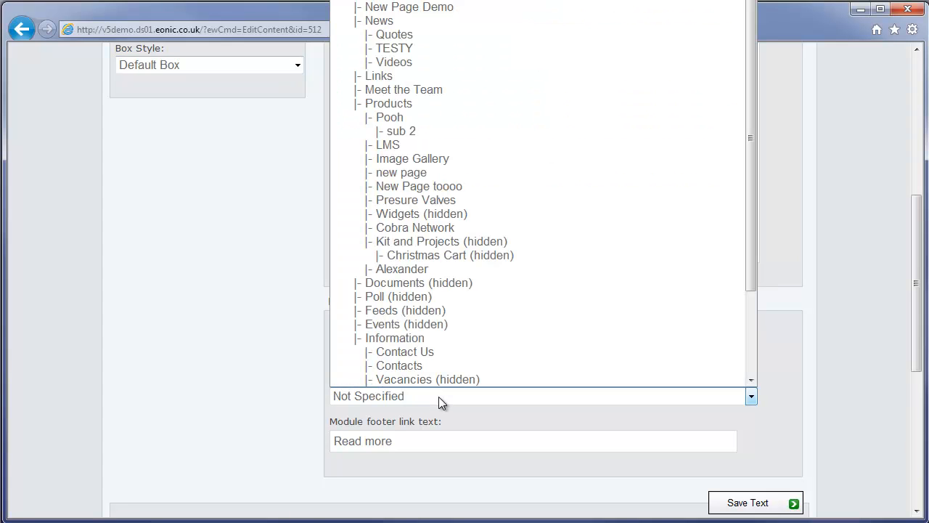
pyautogui.click(406, 353)
pyautogui.click(408, 441)
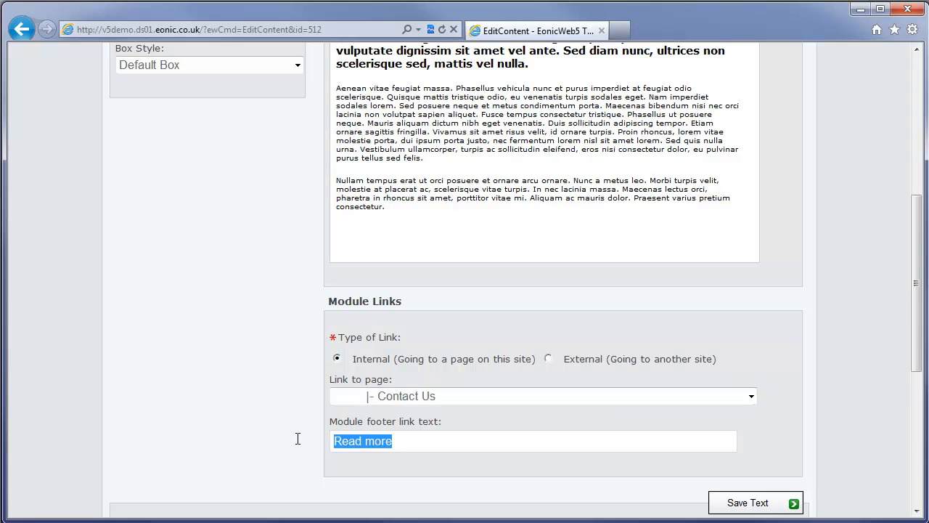
pyautogui.write('Contac')
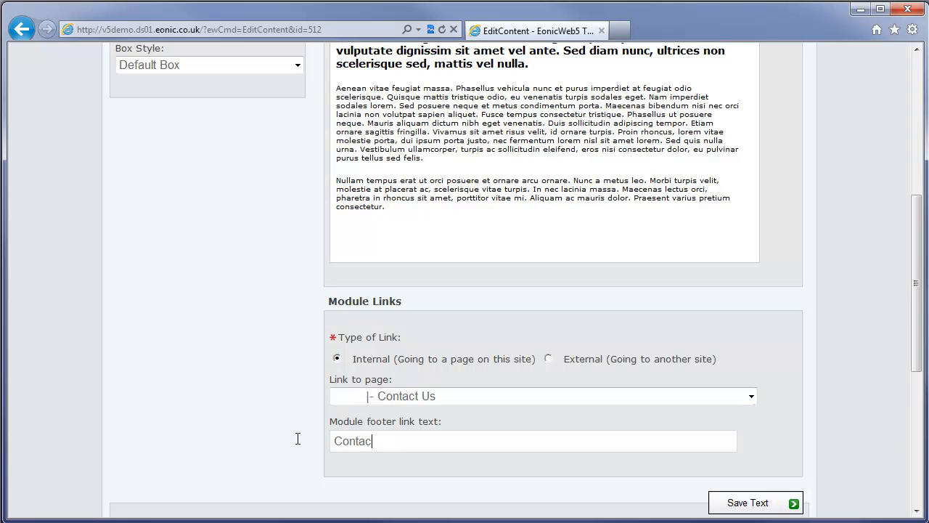
pyautogui.write('t us to find out more')
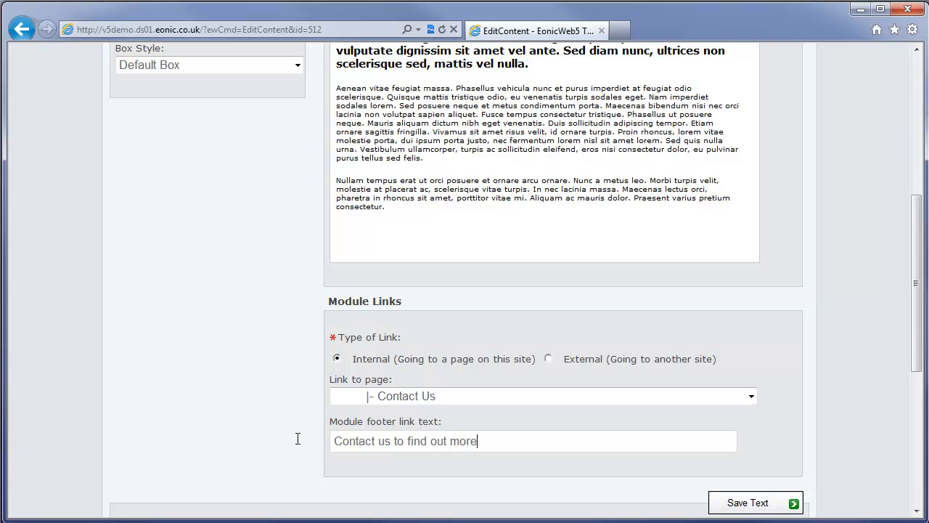
pyautogui.click(740, 503)
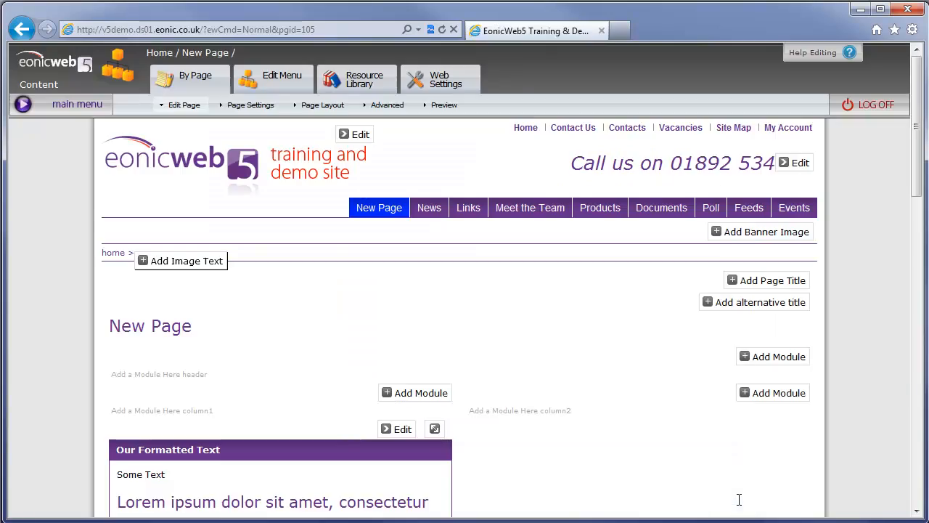
# Step: Move the Our Formatted Text module from column1 into column2
pyautogui.scroll(-6, 710, 460)
pyautogui.scroll(-5, 658, 405)
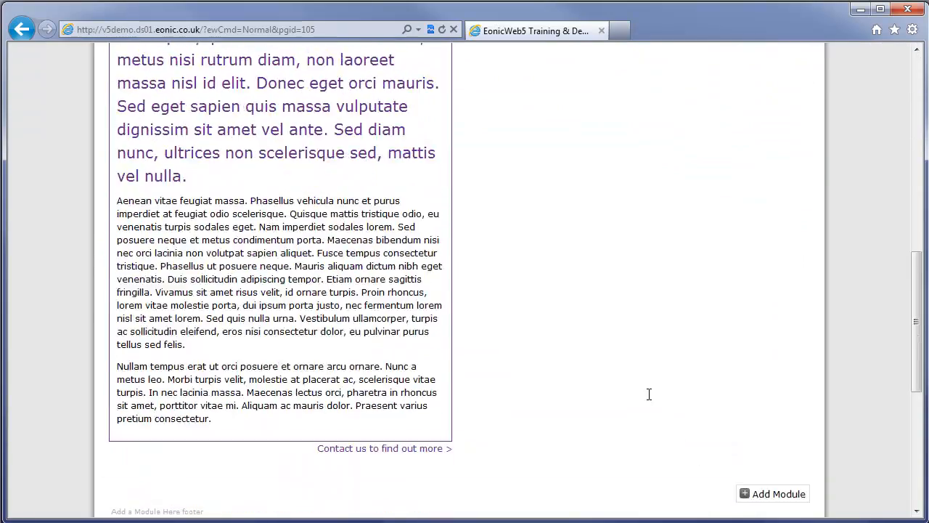
pyautogui.scroll(6, 646, 389)
pyautogui.scroll(3, 647, 388)
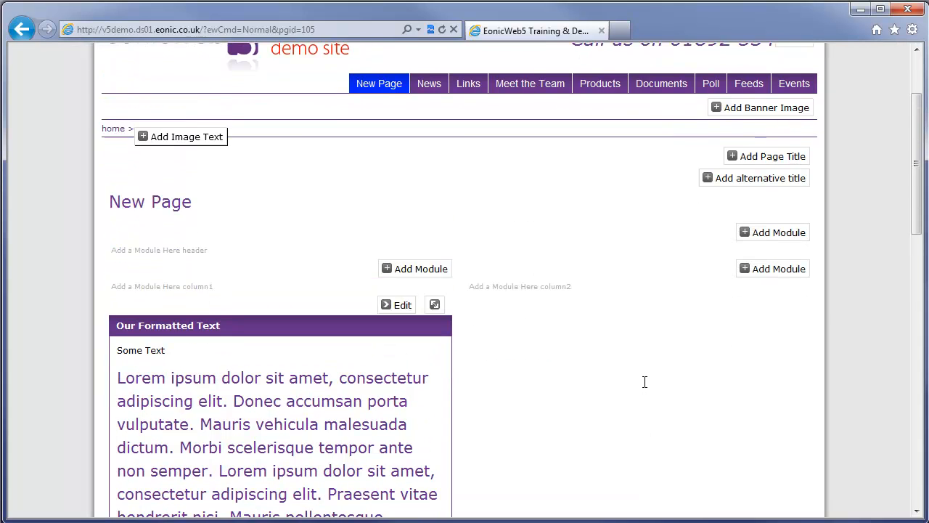
pyautogui.scroll(-3, 645, 380)
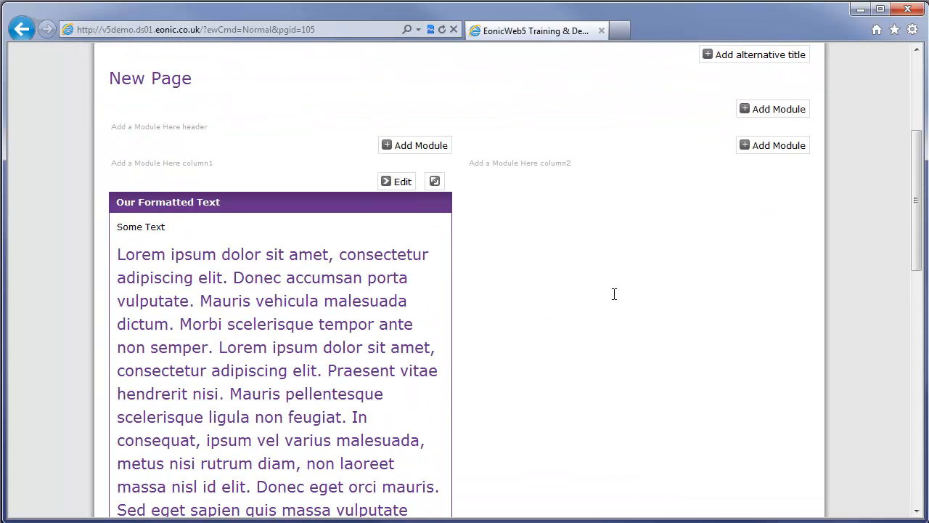
pyautogui.scroll(2, 564, 276)
pyautogui.click(435, 269)
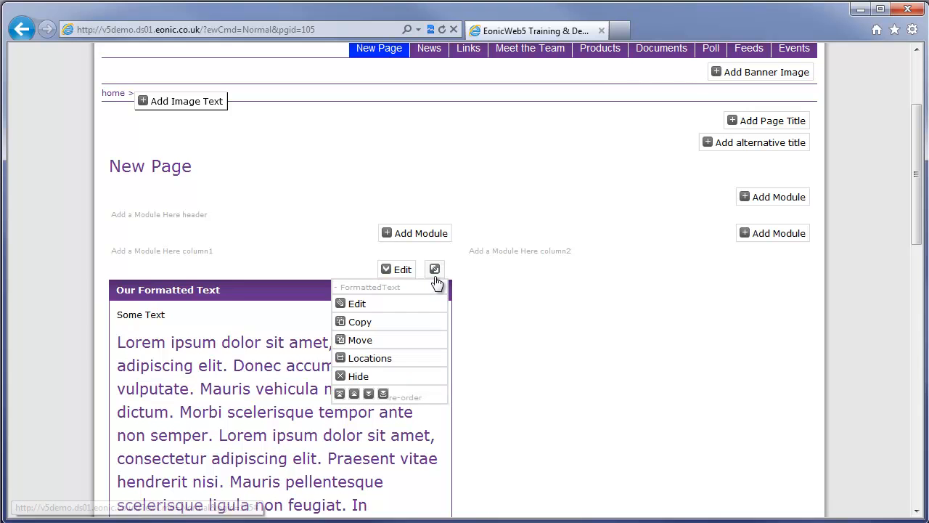
pyautogui.moveTo(434, 269); pyautogui.dragTo(668, 236)
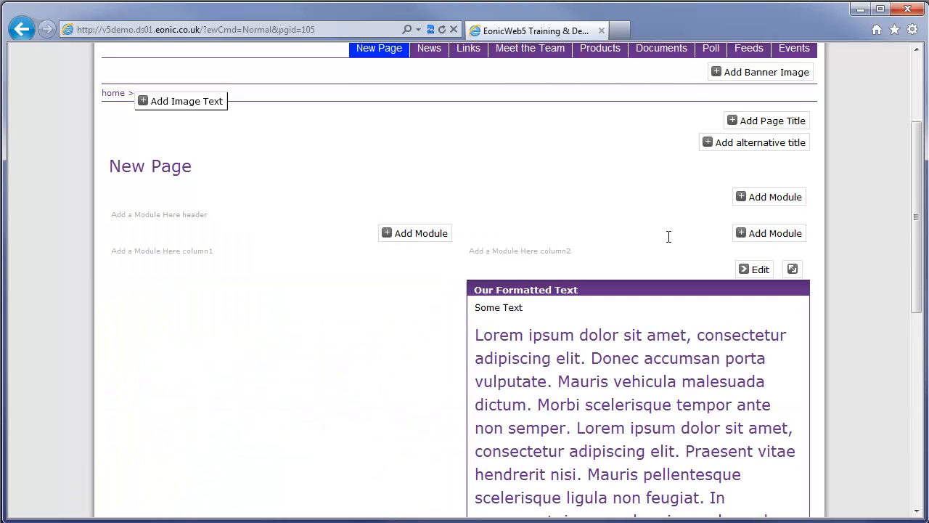
# Step: Move the module up into the header, then down into the full-width footer area
pyautogui.moveTo(794, 270)
pyautogui.moveTo(794, 270); pyautogui.dragTo(660, 208)
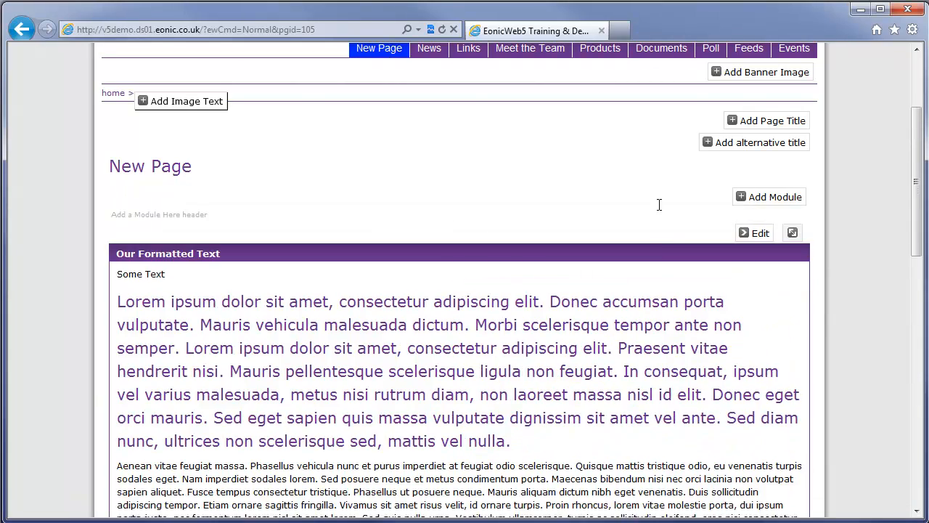
pyautogui.scroll(-5, 680, 305)
pyautogui.scroll(4, 681, 257)
pyautogui.moveTo(781, 230)
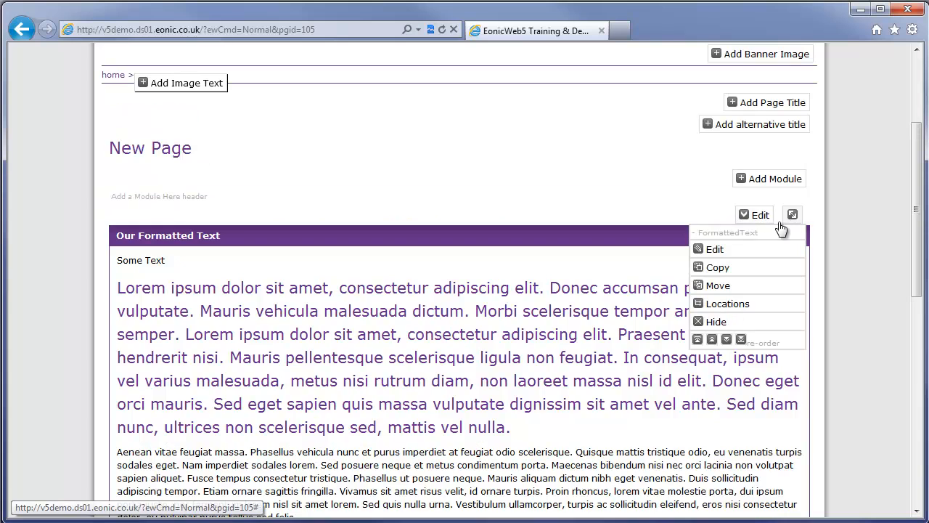
pyautogui.moveTo(793, 215); pyautogui.dragTo(724, 208)
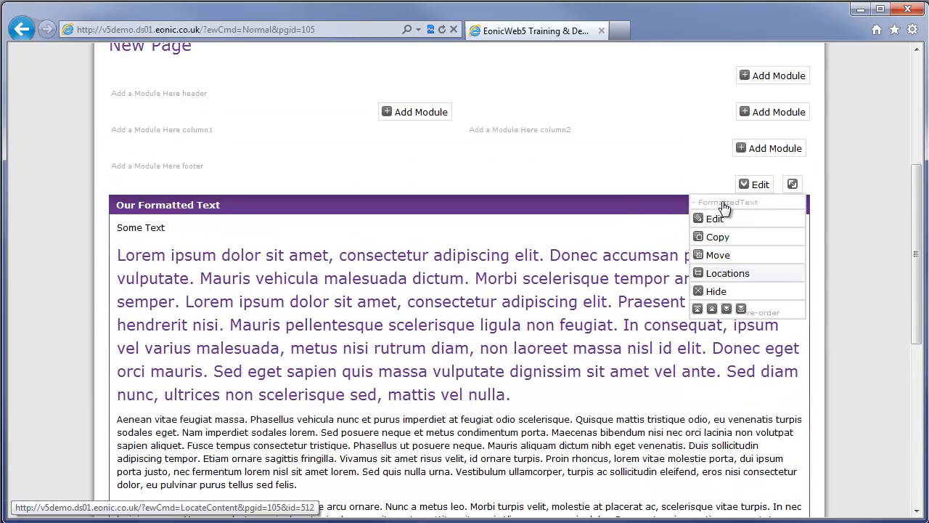
pyautogui.moveTo(917, 254); pyautogui.dragTo(917, 103)
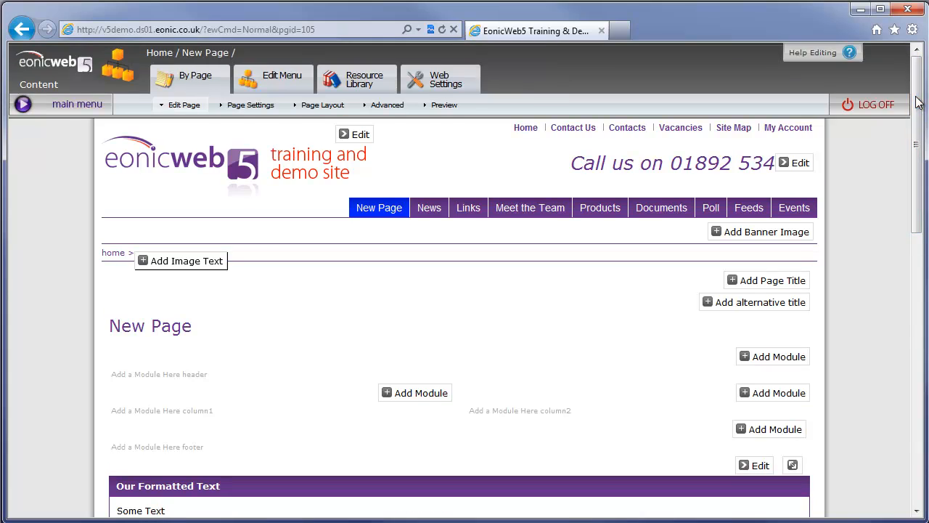
# Step: Add Home as an extra location for Our Formatted Text and save the locations
pyautogui.scroll(-5, 512, 331)
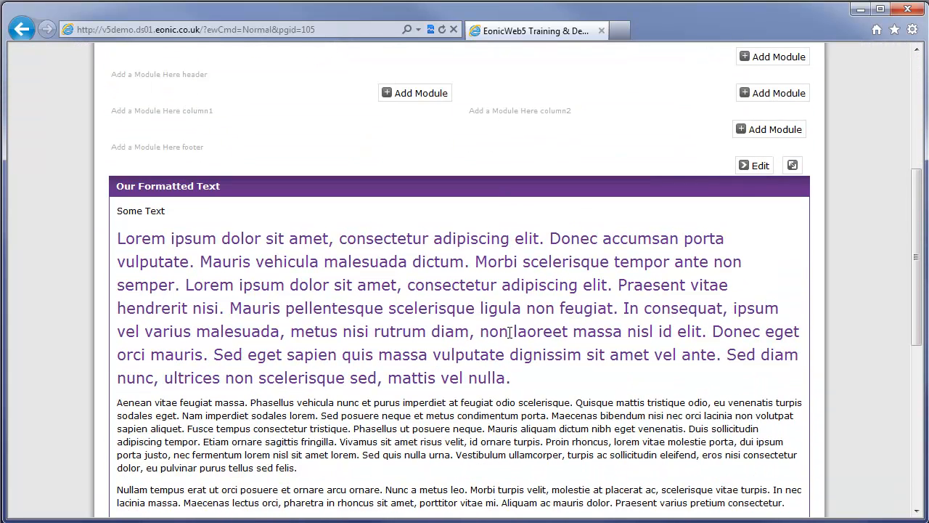
pyautogui.scroll(5, 509, 334)
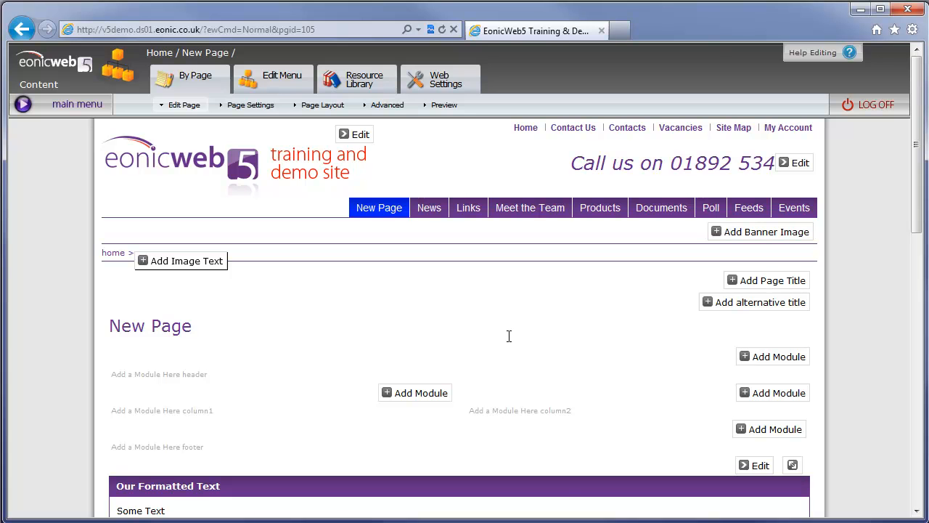
pyautogui.scroll(-4, 559, 356)
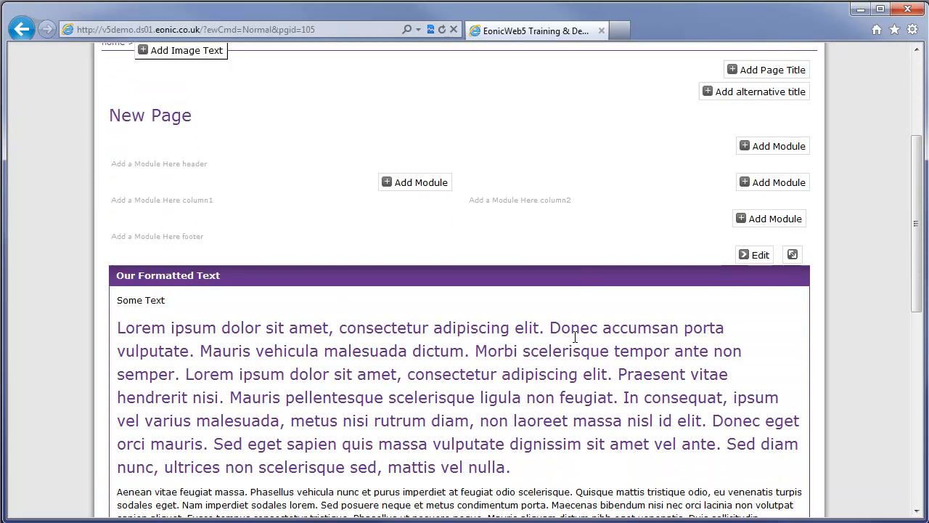
pyautogui.moveTo(758, 203)
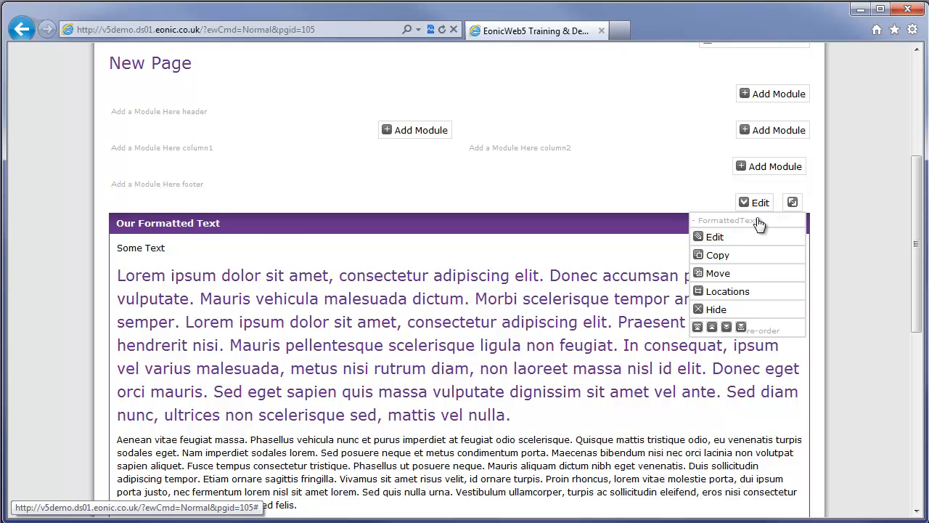
pyautogui.click(729, 295)
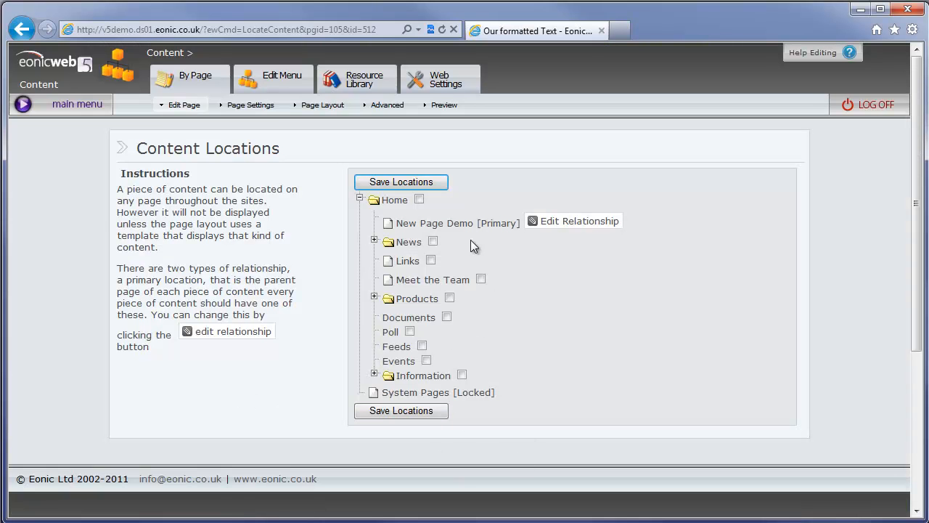
pyautogui.click(419, 200)
pyautogui.click(401, 183)
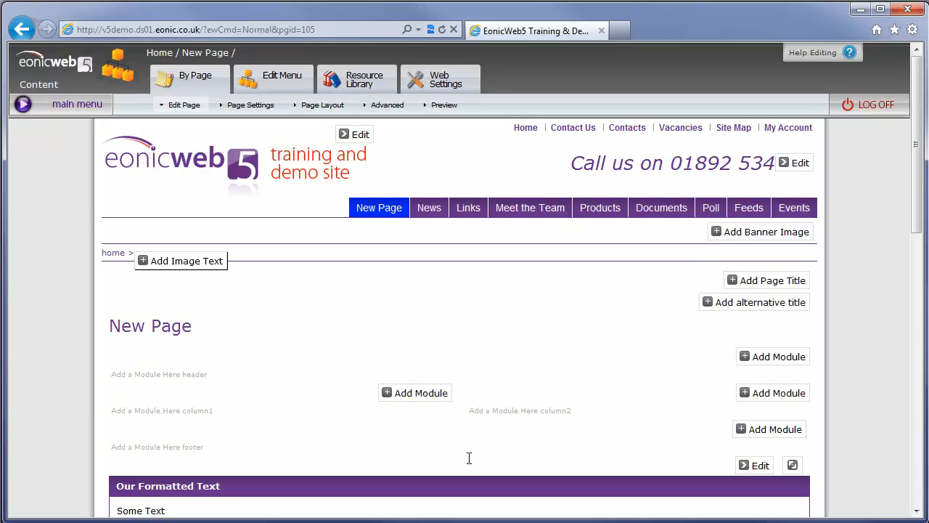
pyautogui.scroll(-5, 469, 457)
pyautogui.scroll(5, 494, 408)
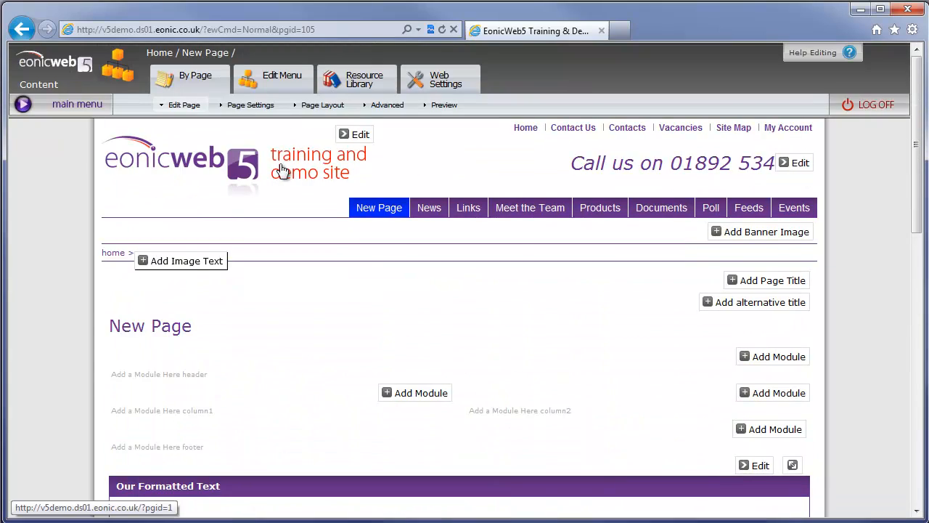
# Step: On the Home page, place Our Formatted Text in the right column (column2)
pyautogui.click(527, 130)
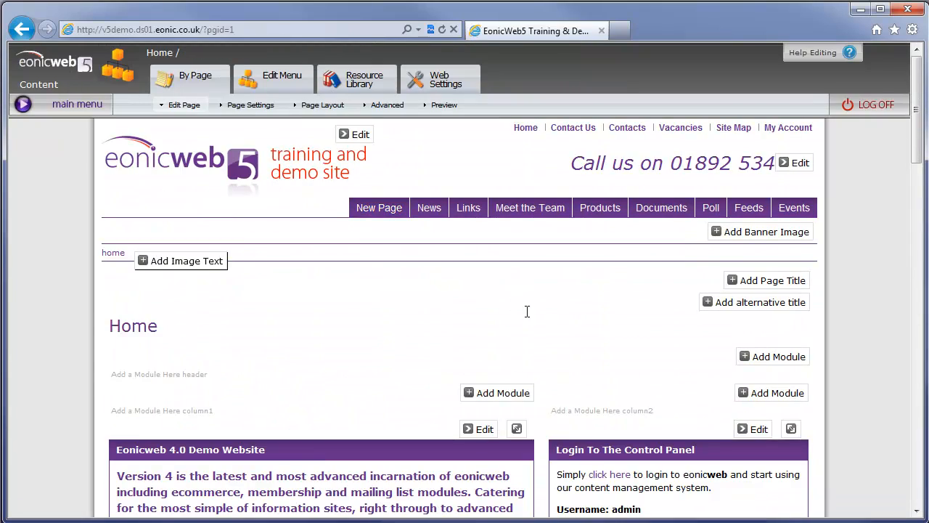
pyautogui.scroll(-15, 527, 312)
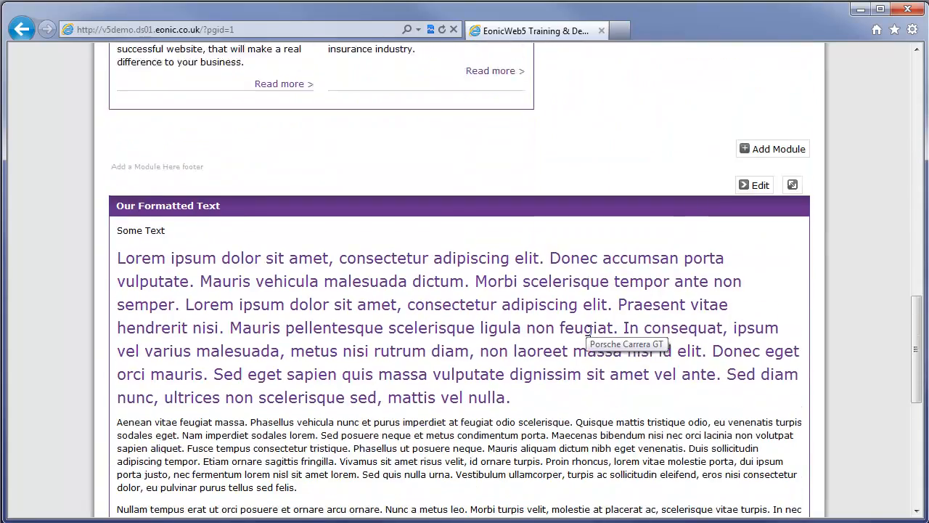
pyautogui.scroll(4, 663, 335)
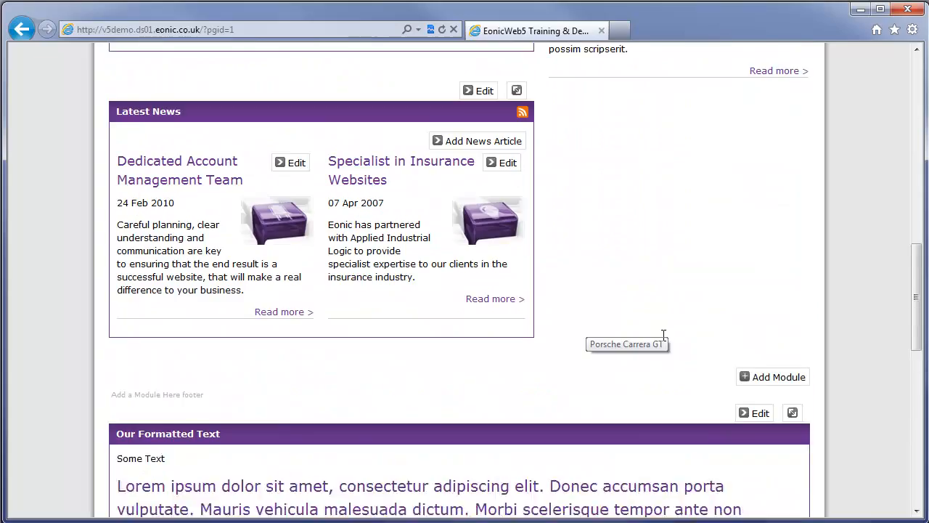
pyautogui.moveTo(792, 432); pyautogui.dragTo(670, 87)
pyautogui.scroll(5, 751, 294)
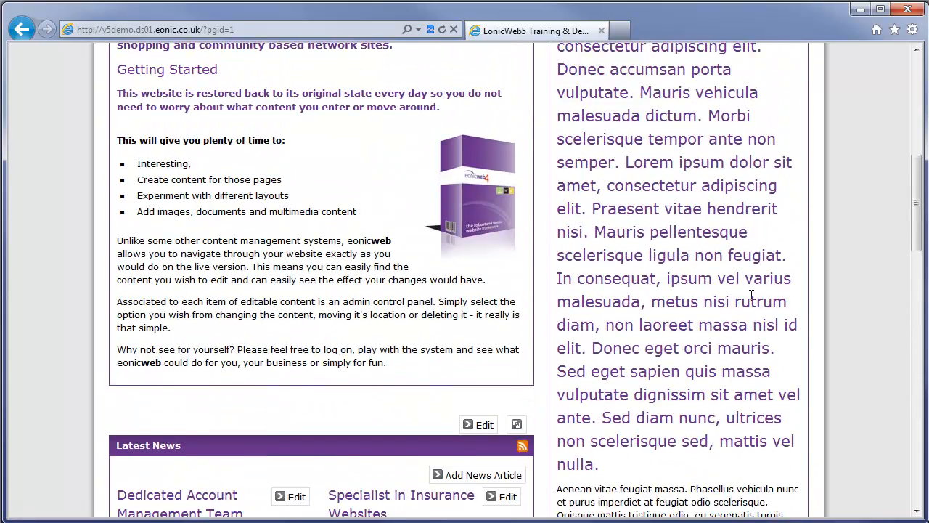
pyautogui.scroll(5, 752, 295)
pyautogui.scroll(2, 751, 300)
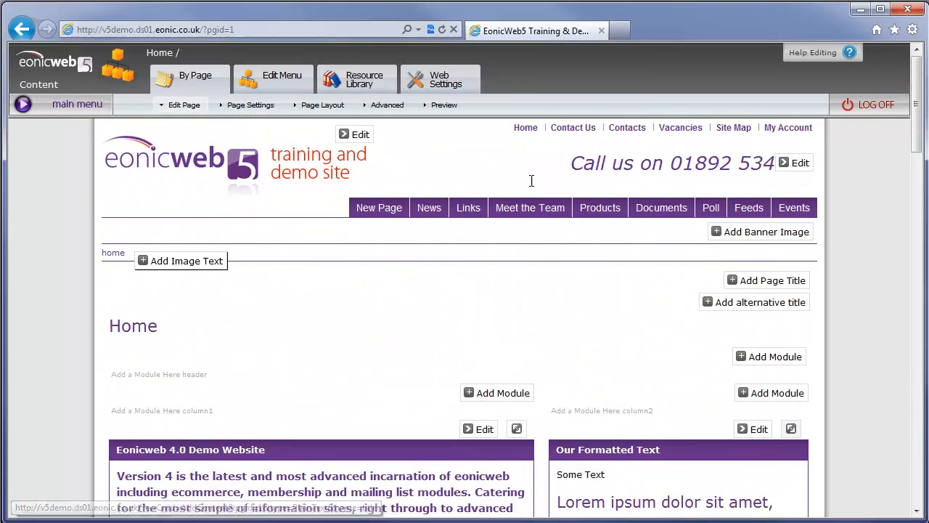
# Step: Go back to New Page and check the module is still in the footer
pyautogui.click(387, 210)
pyautogui.scroll(-6, 448, 348)
pyautogui.scroll(6, 471, 345)
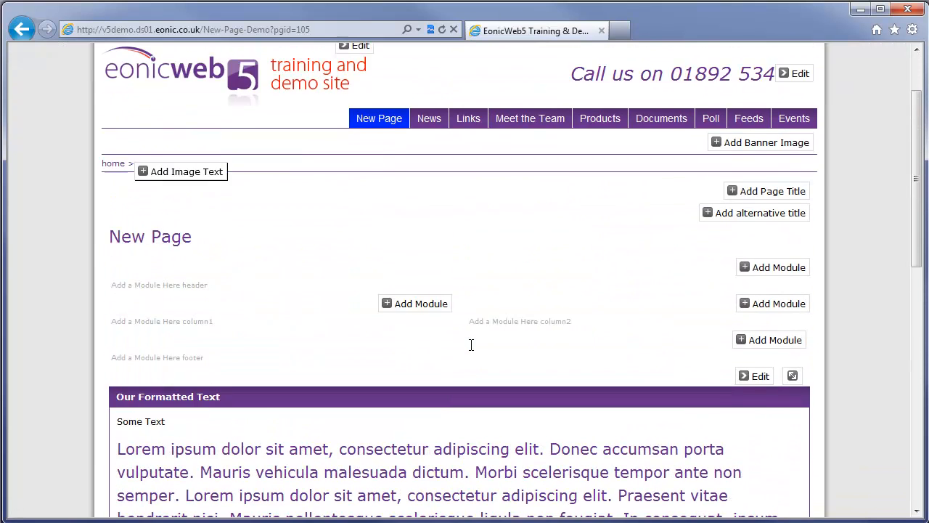